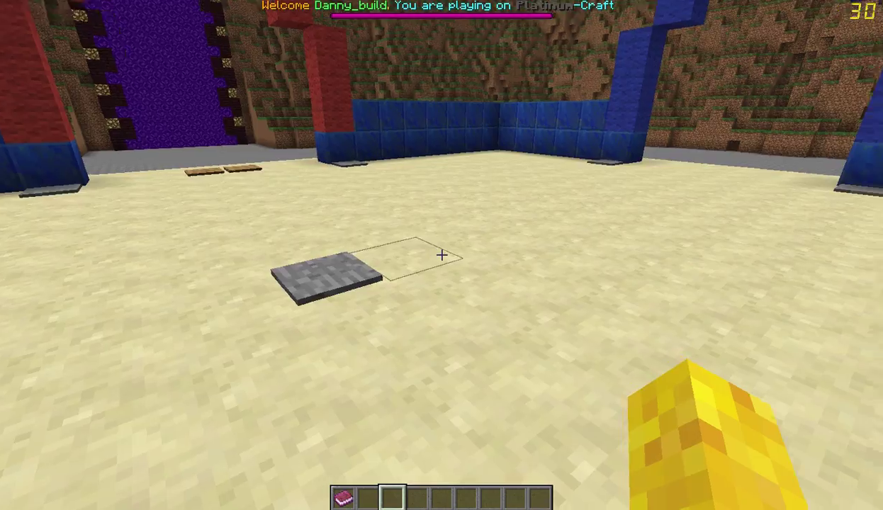
{"action": "key", "text": "w"}
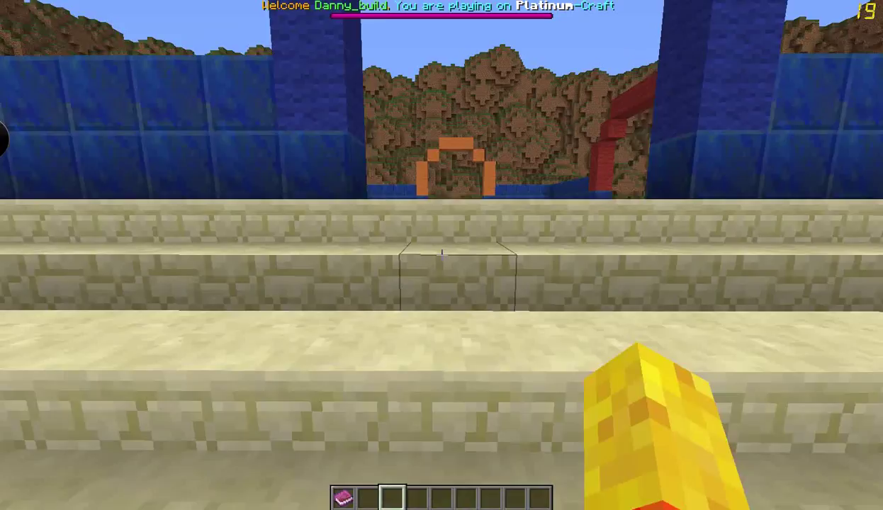
{"action": "key", "text": "w"}
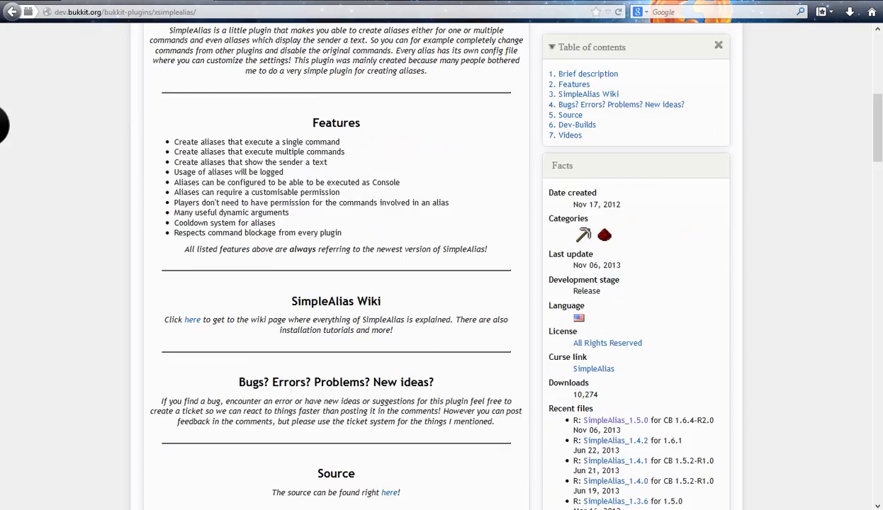
{"action": "scroll", "coordinate": [442, 283], "scroll_direction": "up", "scroll_amount": 5}
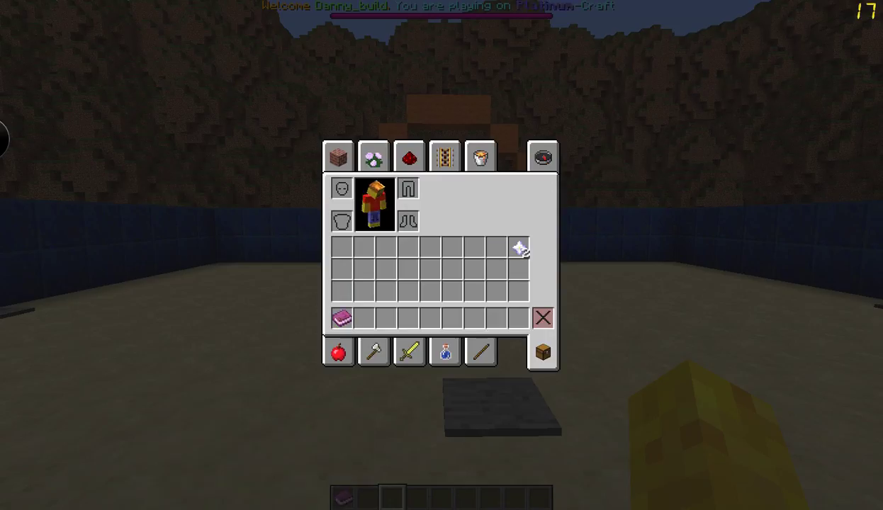
{"action": "key", "text": "e"}
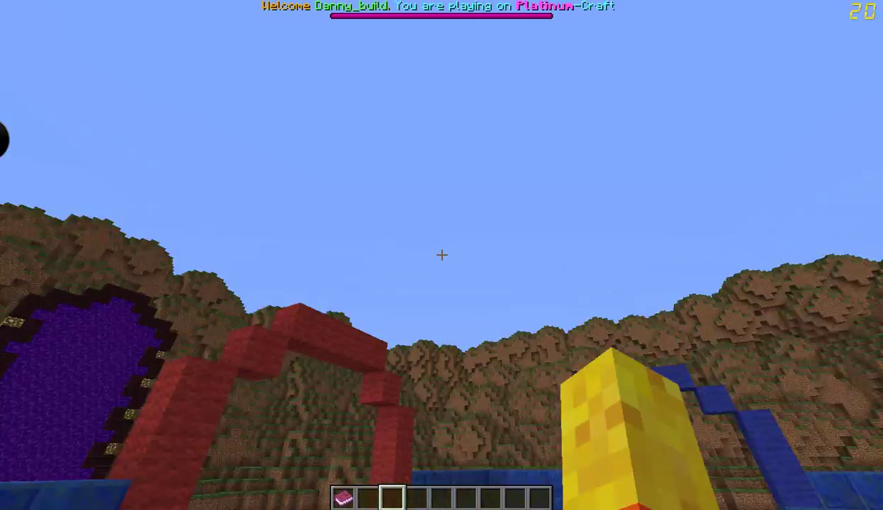
{"action": "left_click", "coordinate": [442, 255]}
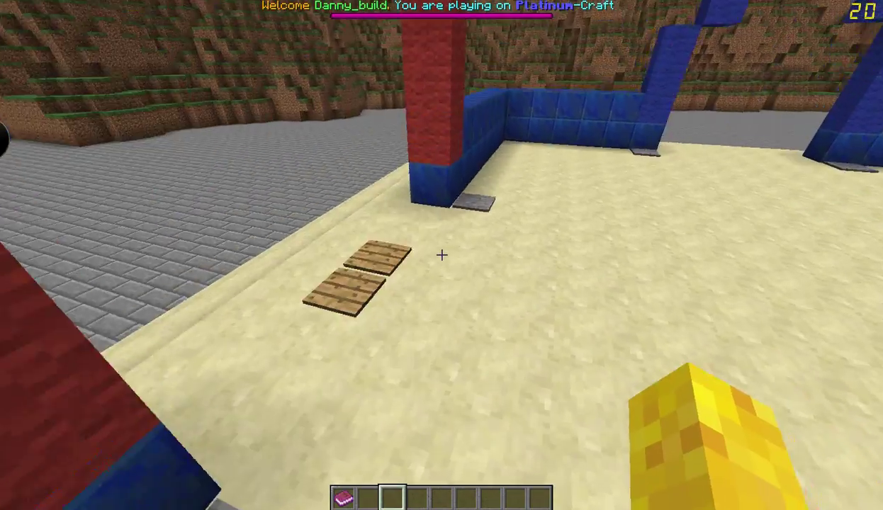
{"action": "key", "text": "w"}
{"action": "key", "text": "space"}
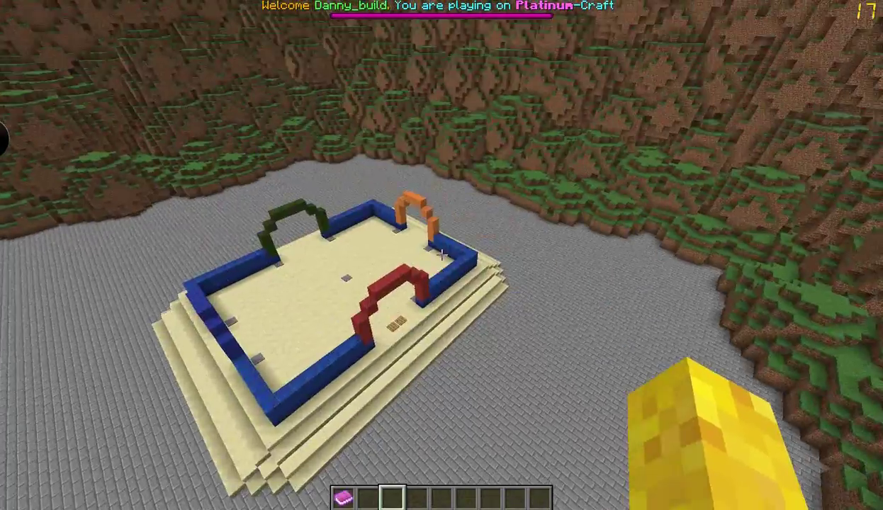
{"action": "key", "text": "shift"}
{"action": "key", "text": "w"}
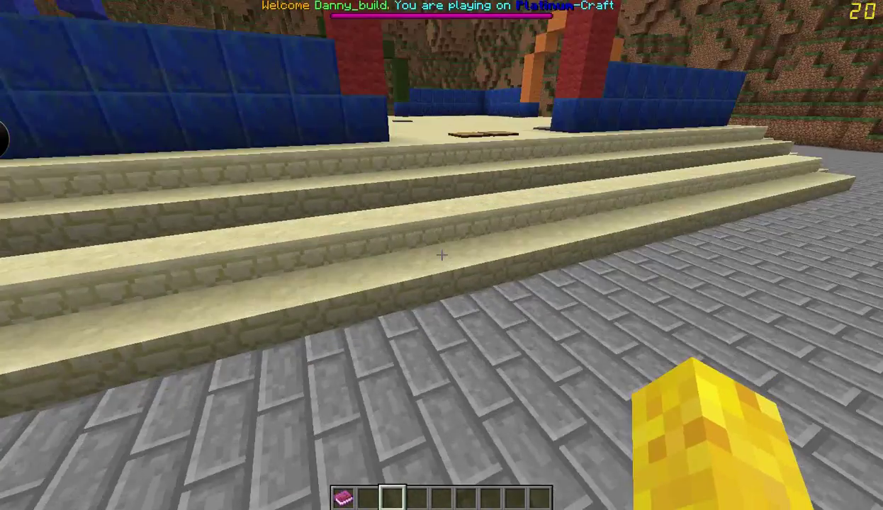
{"action": "type", "text": "w"}
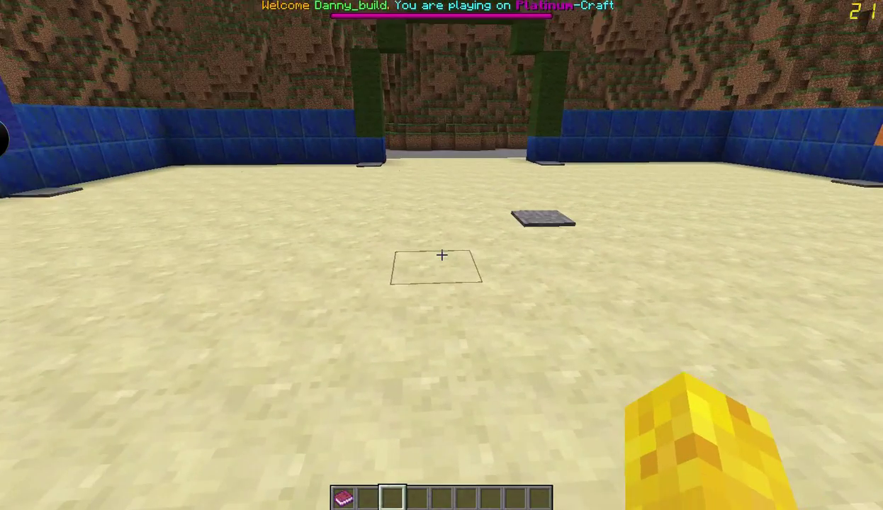
Open the admin menu with the command /menu open admin
{"action": "type", "text": "/,"}
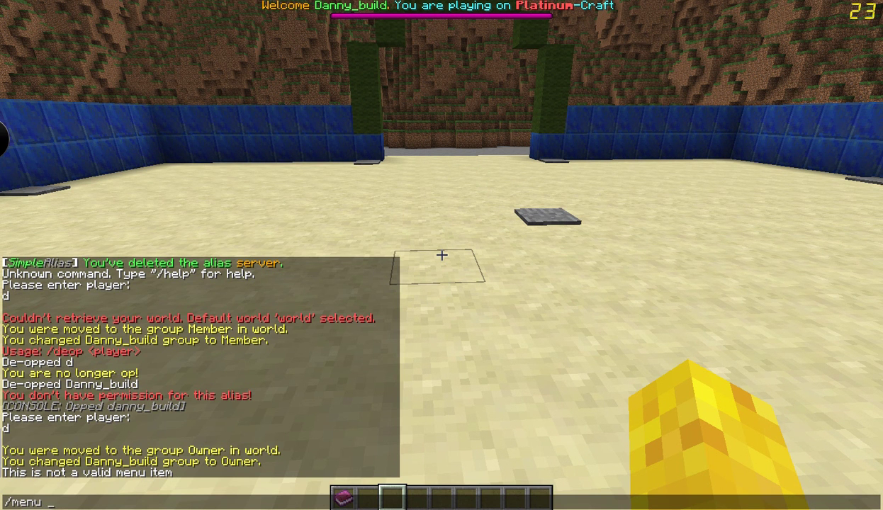
{"action": "type", "text": "menu open asd"}
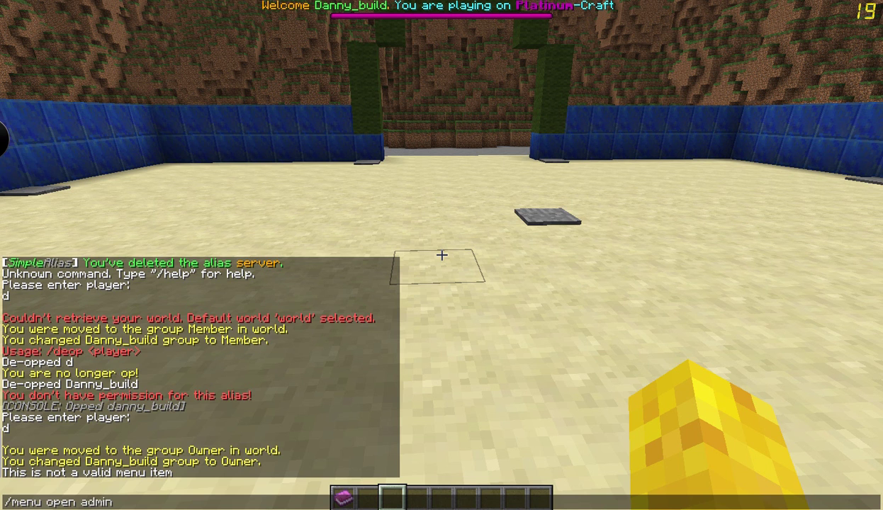
{"action": "key", "text": "Return"}
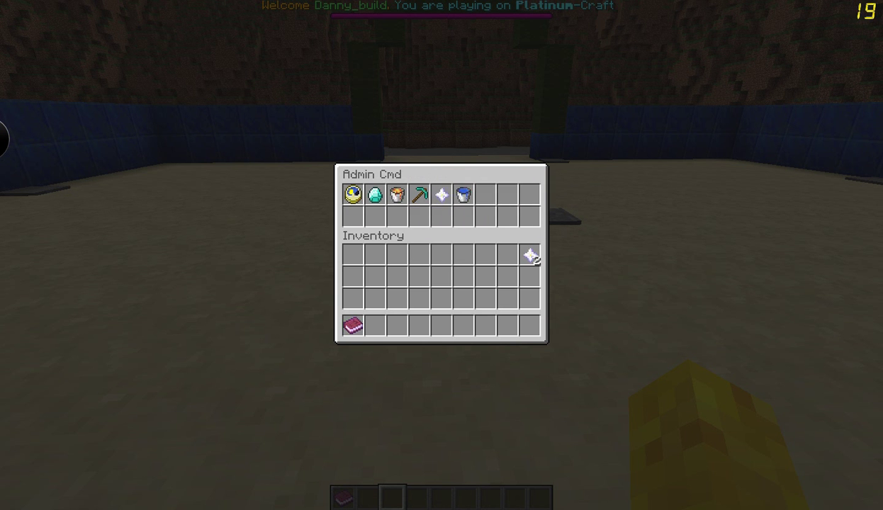
{"action": "left_click", "coordinate": [485, 216]}
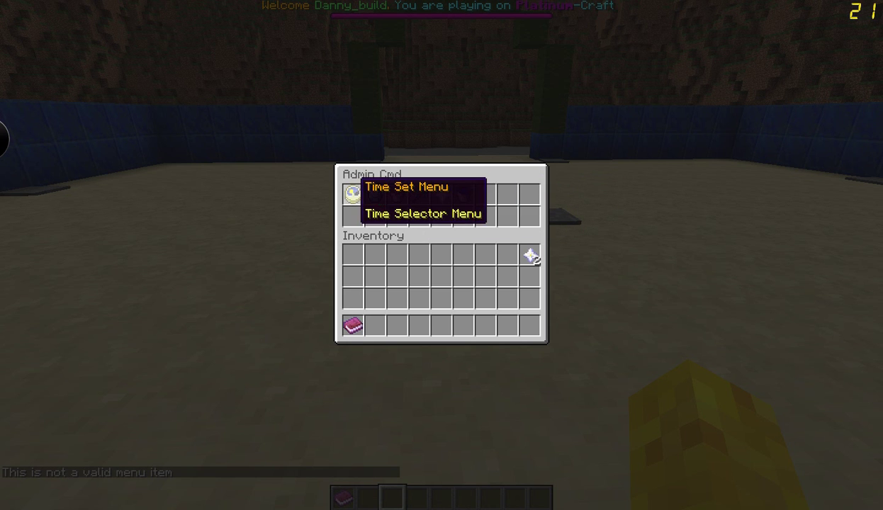
View the Time Set Menu from the admin menu, go back, and check the server selector menu
{"action": "left_click", "coordinate": [352, 194]}
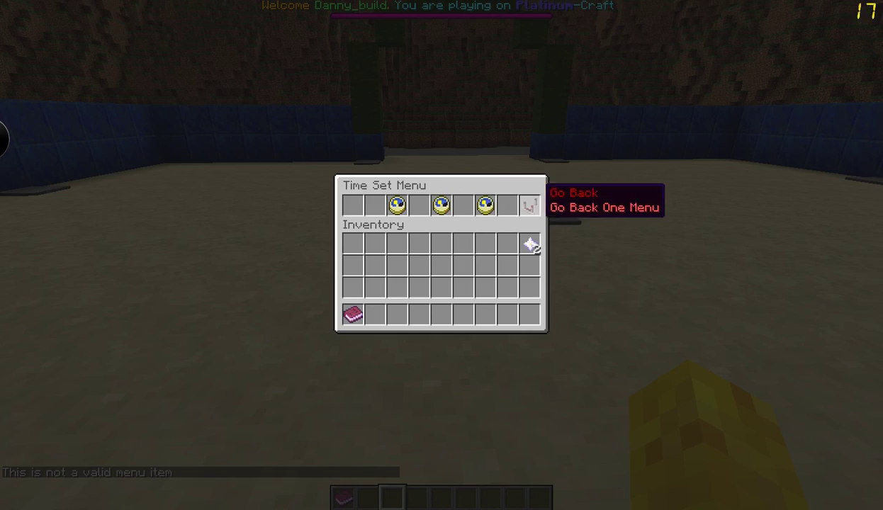
{"action": "left_click", "coordinate": [529, 205]}
{"action": "key", "text": "w"}
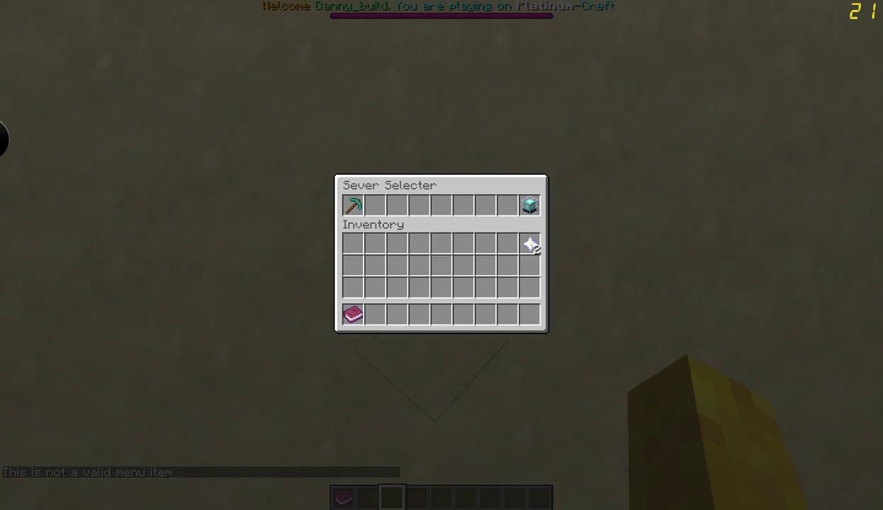
{"action": "left_click", "coordinate": [418, 205]}
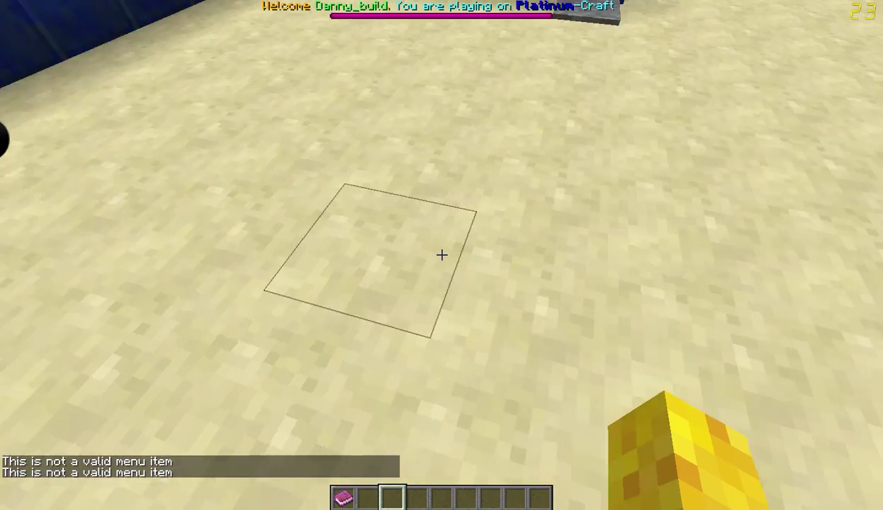
Open the admin menu through its short alias /a and close it
{"action": "type", "text": "t"}
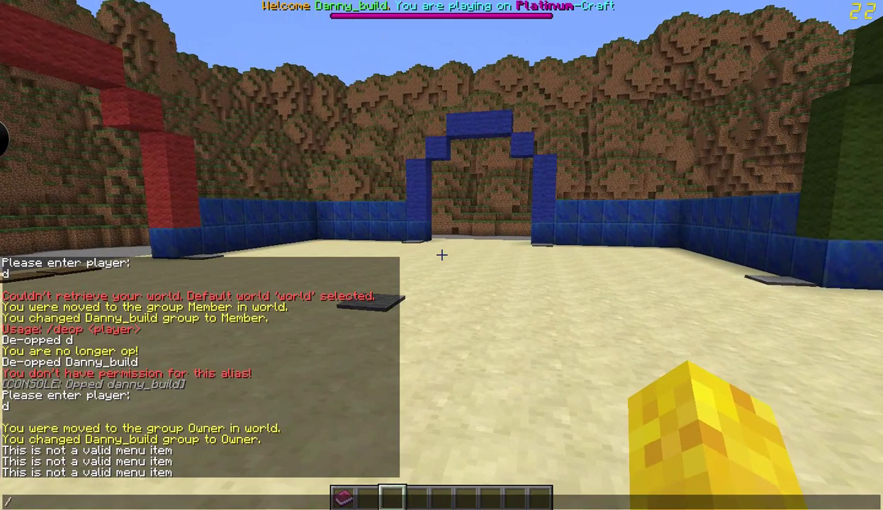
{"action": "type", "text": "/a"}
{"action": "key", "text": "Return"}
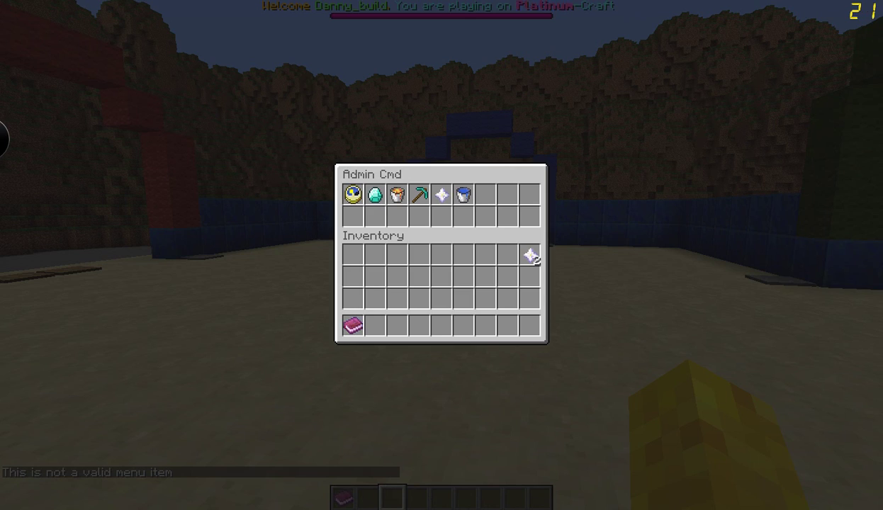
{"action": "key", "text": "Escape"}
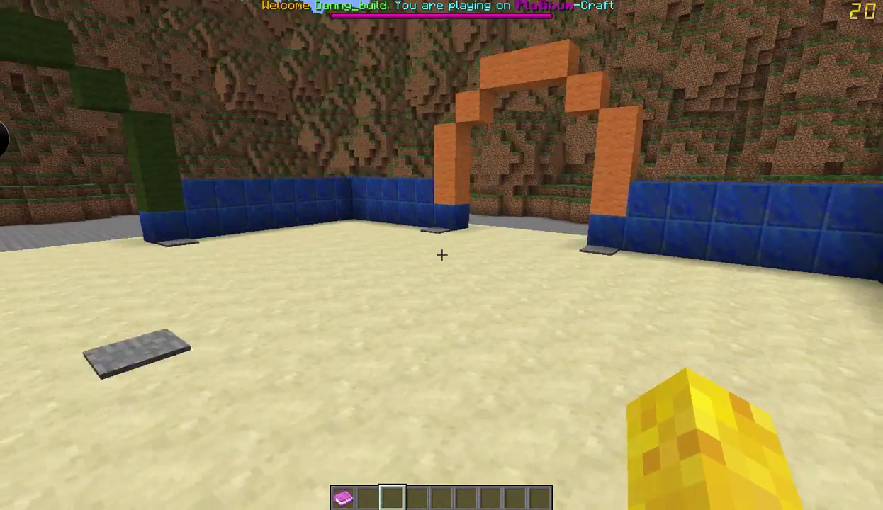
Display the plugin's command help page with /simplealias help
{"action": "key", "text": "slash"}
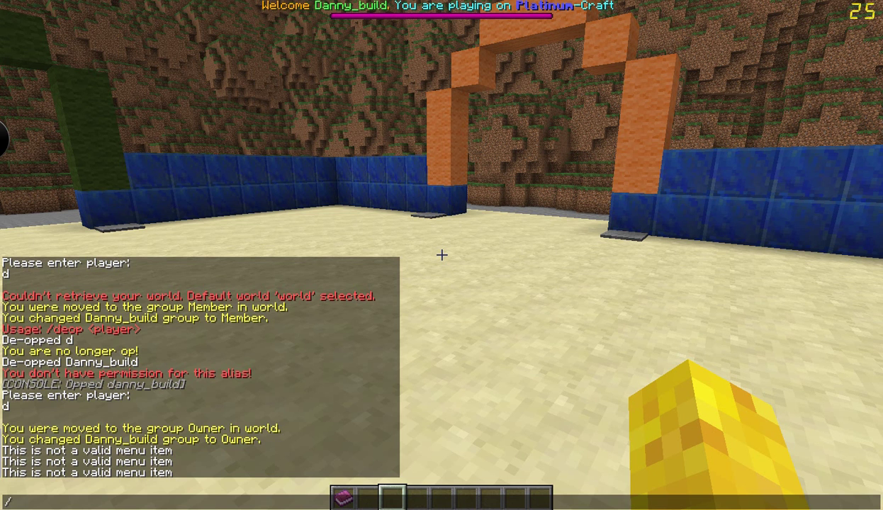
{"action": "type", "text": "simplealias"}
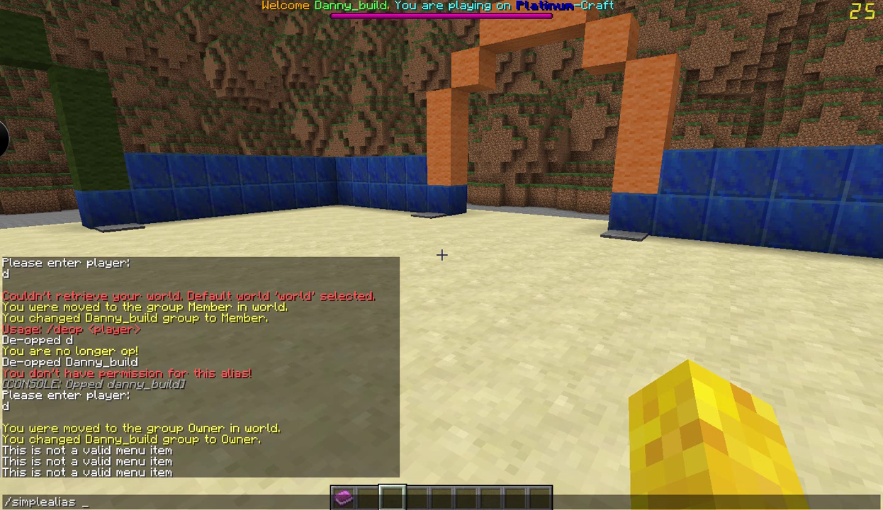
{"action": "type", "text": " help"}
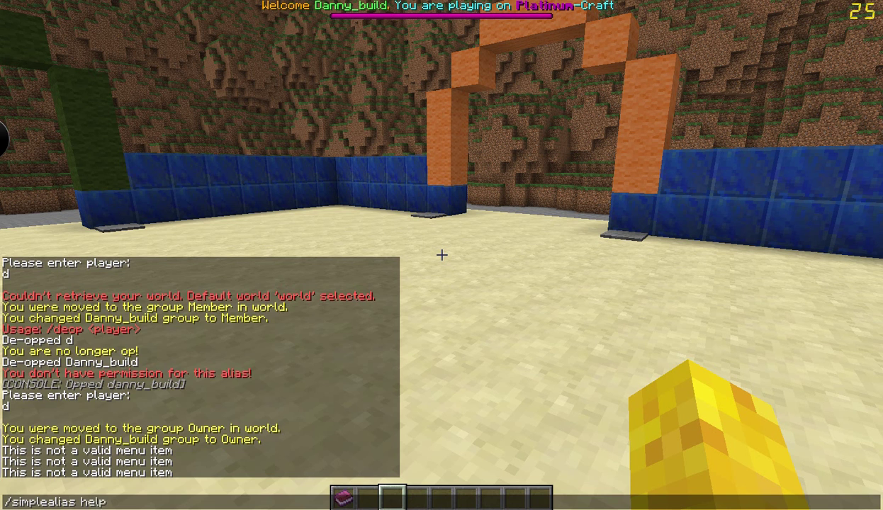
{"action": "key", "text": "Return"}
Create a single-command alias /smp that runs /mvtp smp, using /sa single /smp /mvtp smp
{"action": "key", "text": "slash"}
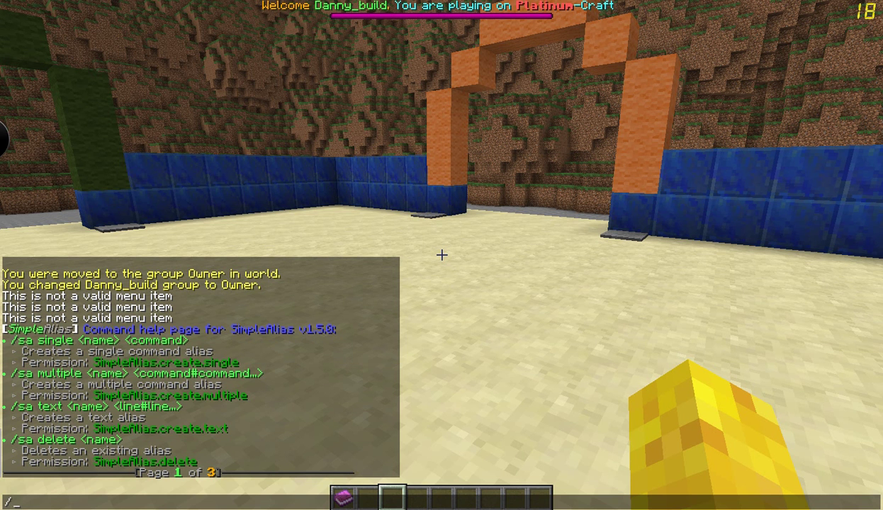
{"action": "type", "text": "da\\"}
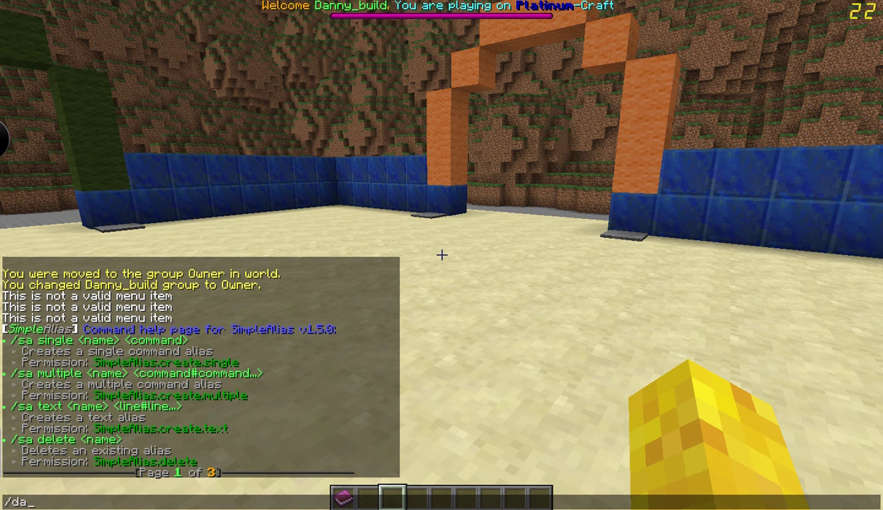
{"action": "key", "text": "BackSpace"}
{"action": "key", "text": "BackSpace"}
{"action": "key", "text": "BackSpace"}
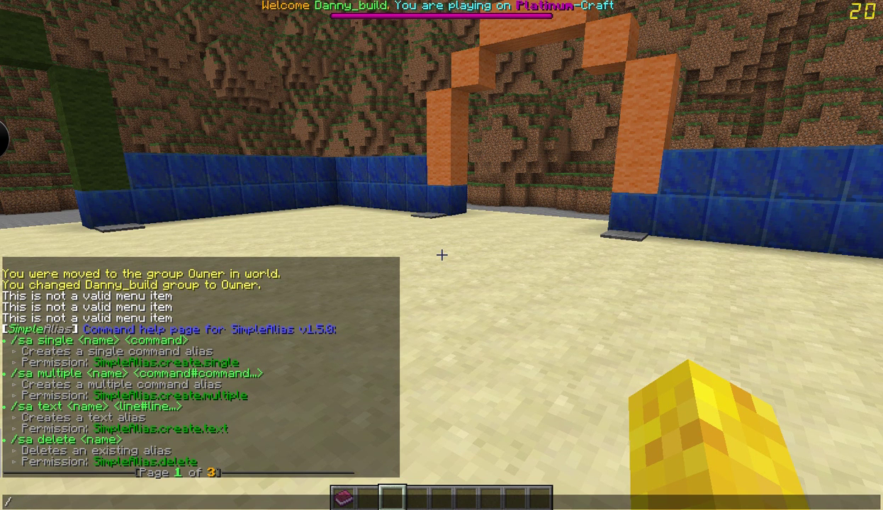
{"action": "type", "text": "sa single"}
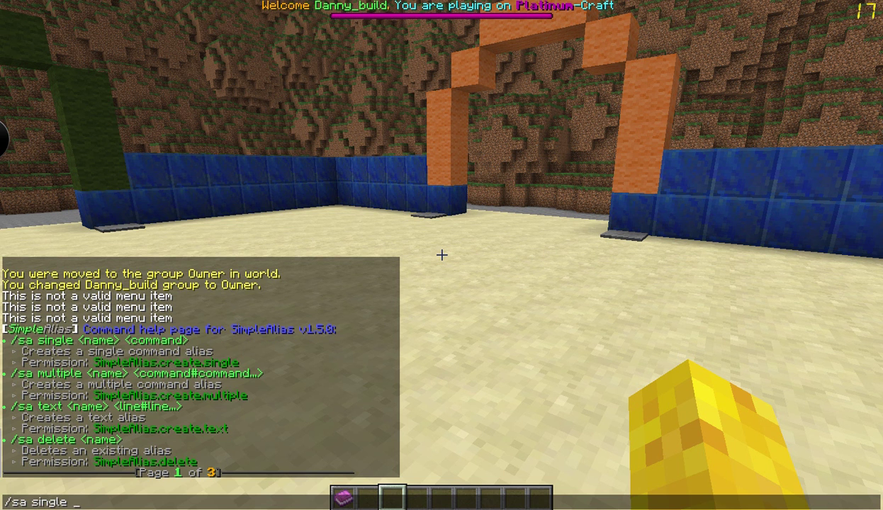
{"action": "type", "text": "/"}
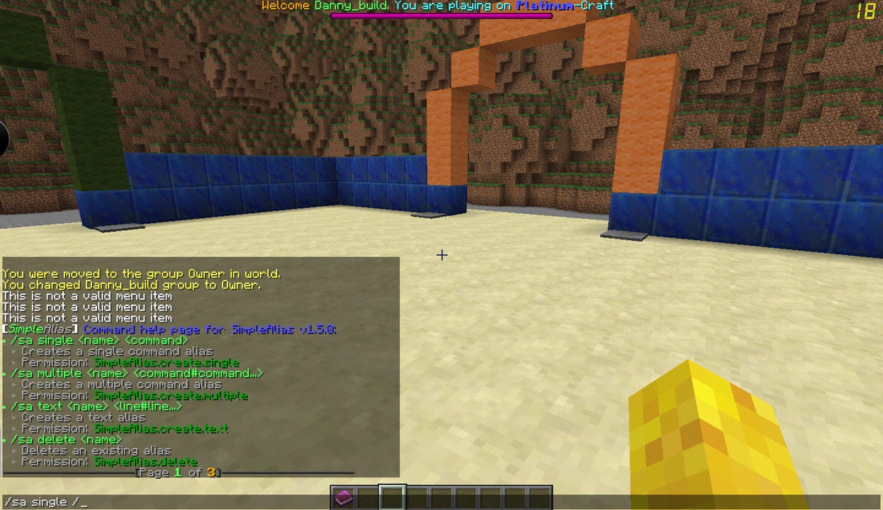
{"action": "type", "text": "smp /"}
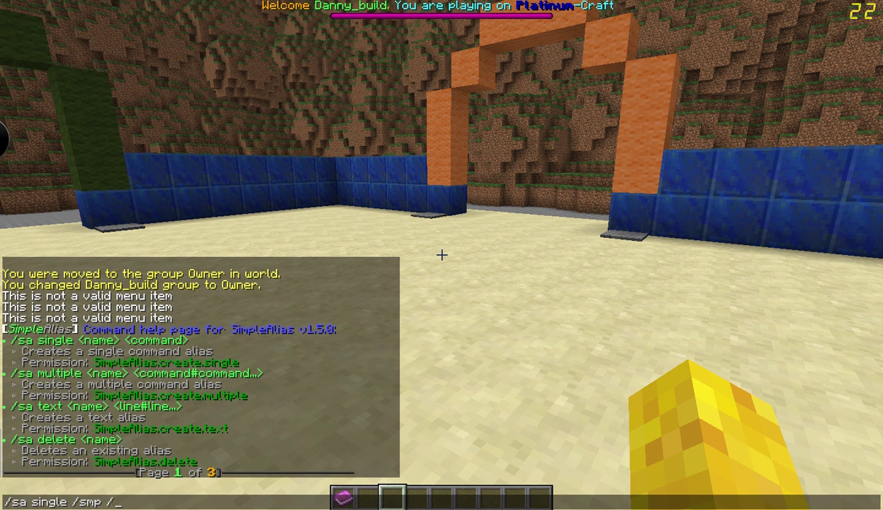
{"action": "type", "text": "mvtp smp"}
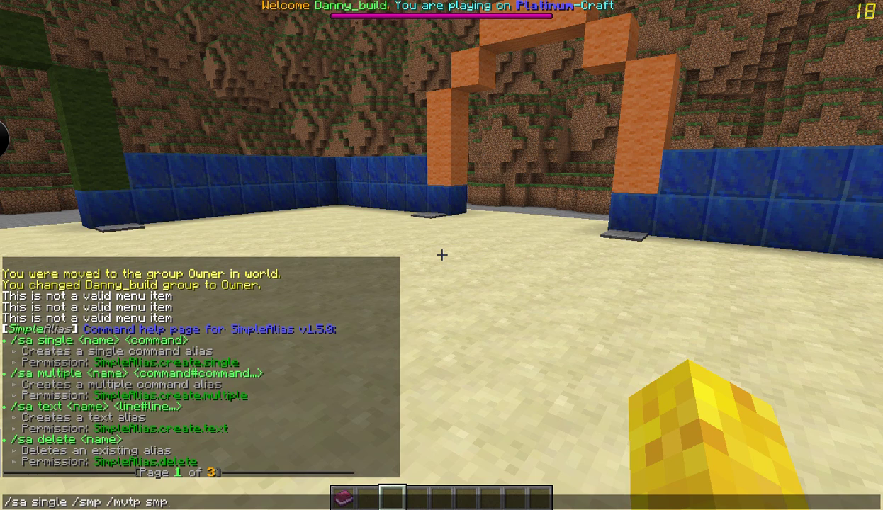
{"action": "key", "text": "Return"}
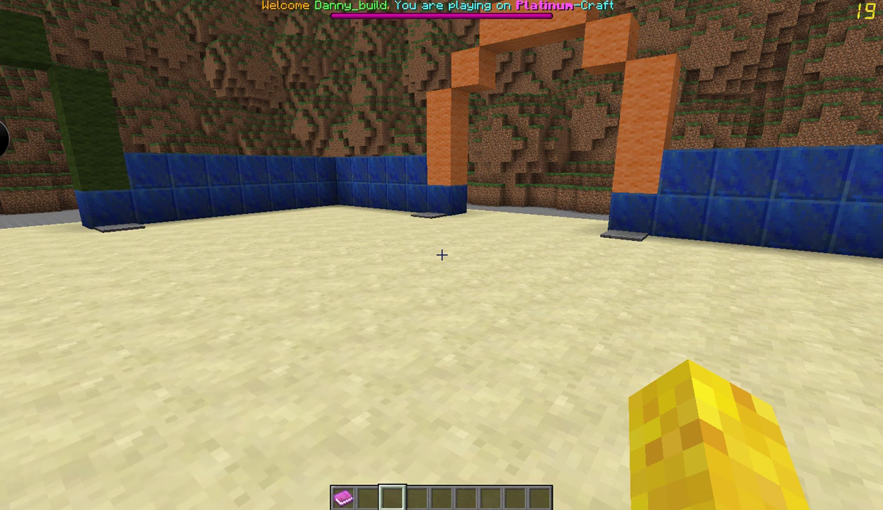
Open the server selector menu and close it without choosing a server
{"action": "key", "text": "w"}
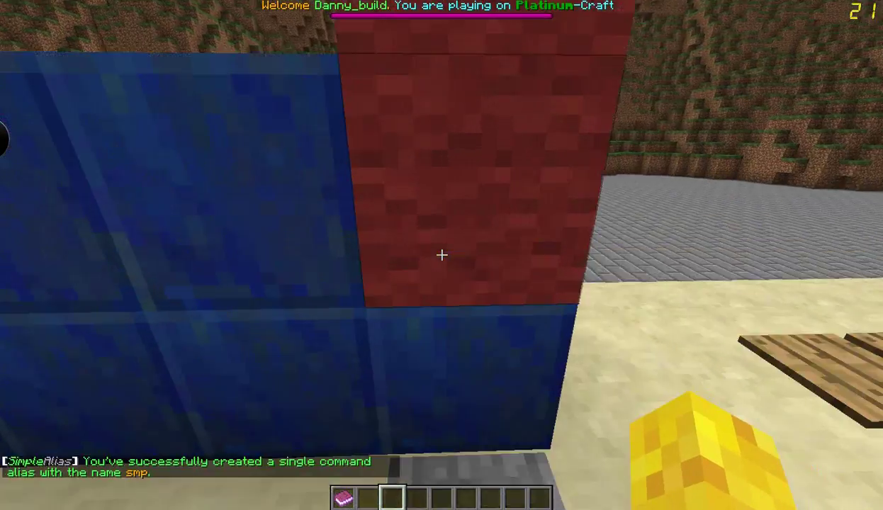
{"action": "right_click", "coordinate": [441, 255]}
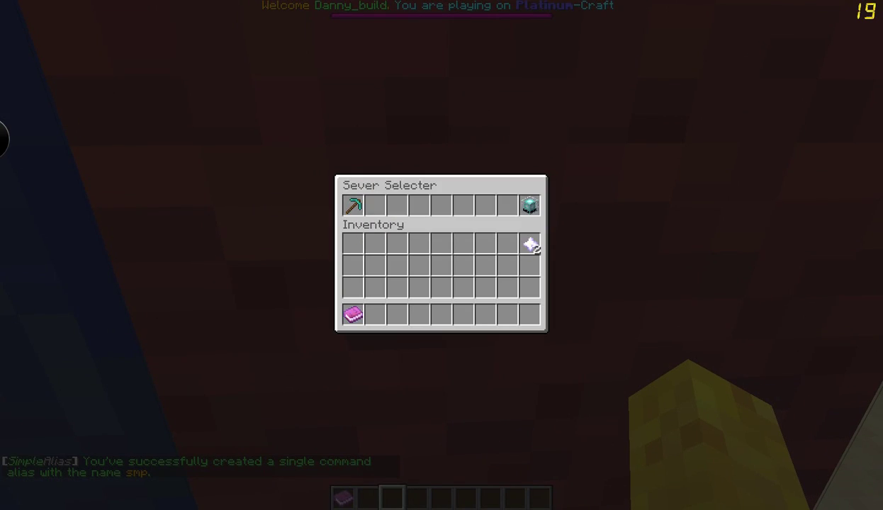
{"action": "key", "text": "Escape"}
{"action": "key", "text": "w"}
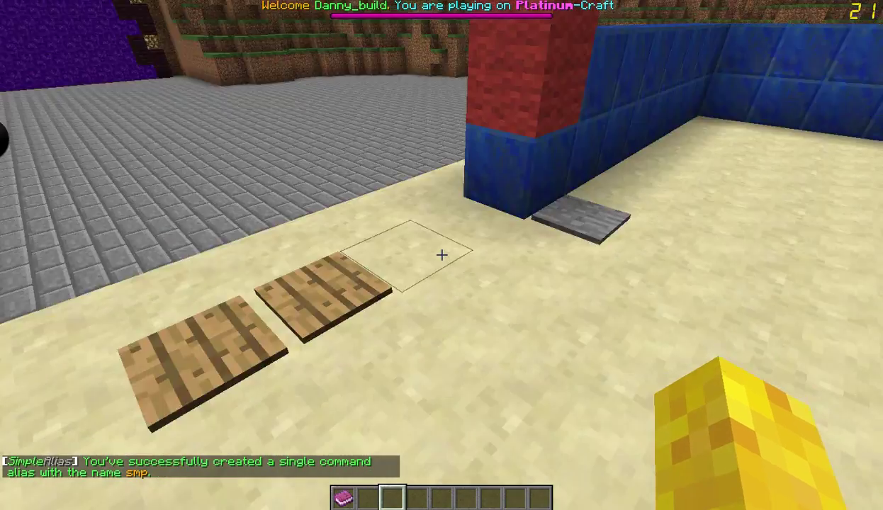
Test the new alias by running /smp, and return to the main world with /mvtp world
{"action": "key", "text": "w"}
{"action": "key", "text": "slash"}
{"action": "type", "text": "smp"}
{"action": "key", "text": "Return"}
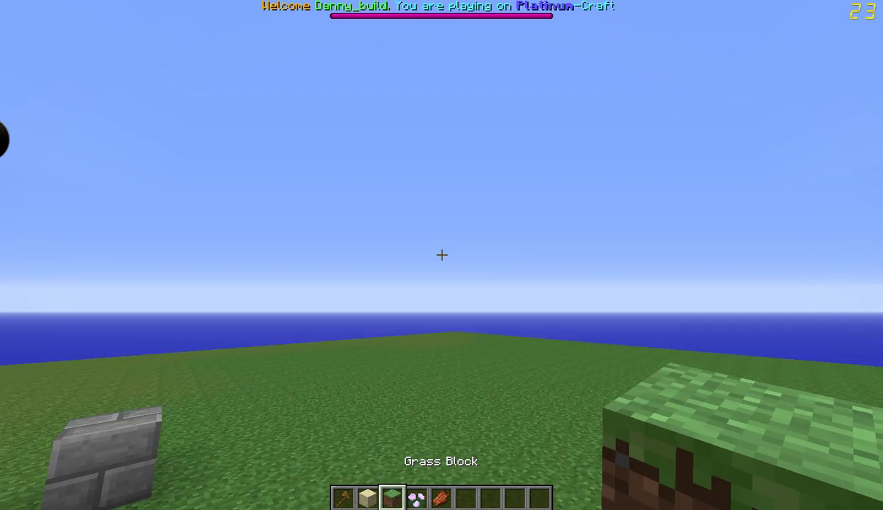
{"action": "key", "text": "slash"}
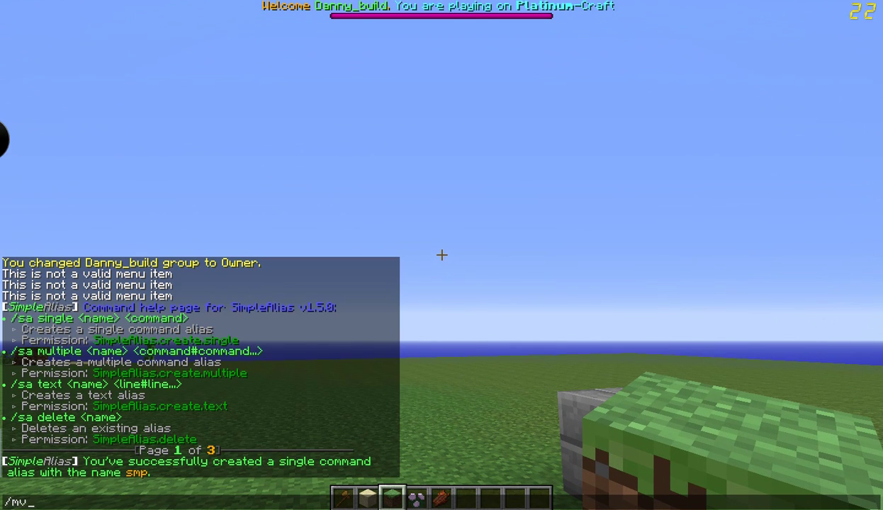
{"action": "type", "text": "mvtp world"}
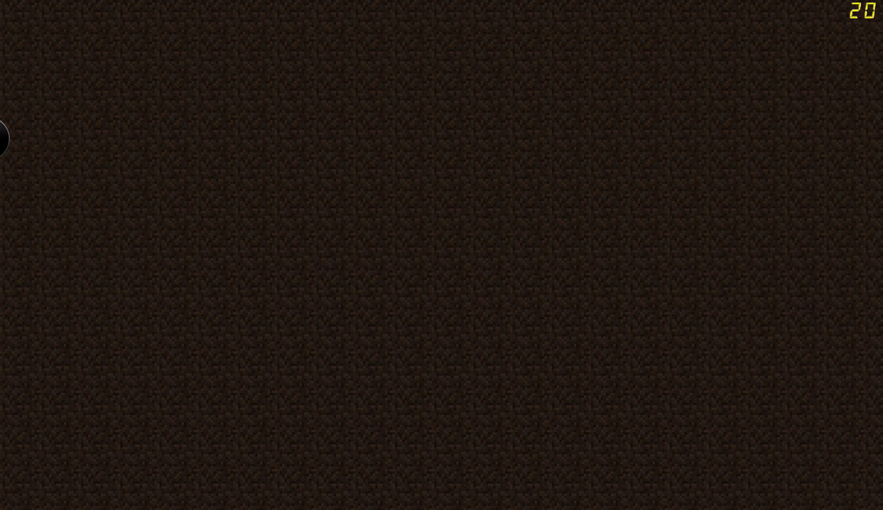
Teleport to the smp world with /mvtp smp
{"action": "key", "text": "slash"}
{"action": "type", "text": "mvtp smp"}
{"action": "key", "text": "Return"}
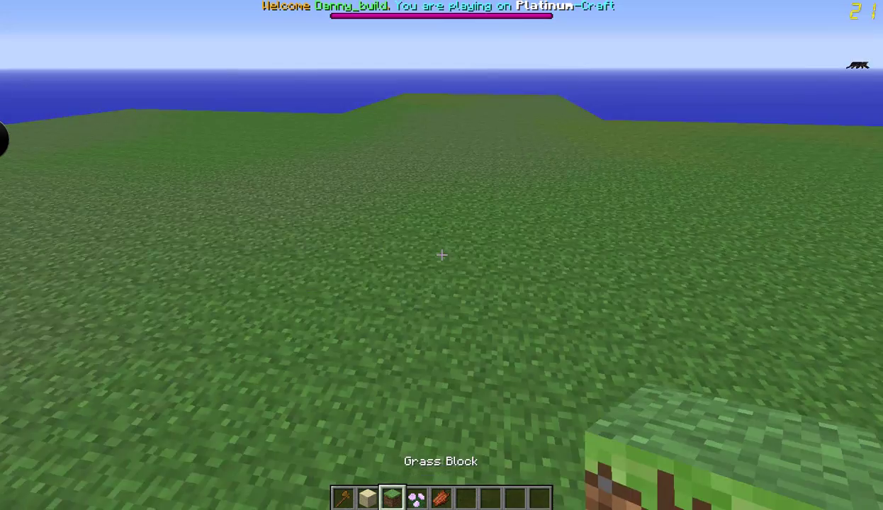
{"action": "key", "text": "space"}
{"action": "key", "text": "space"}
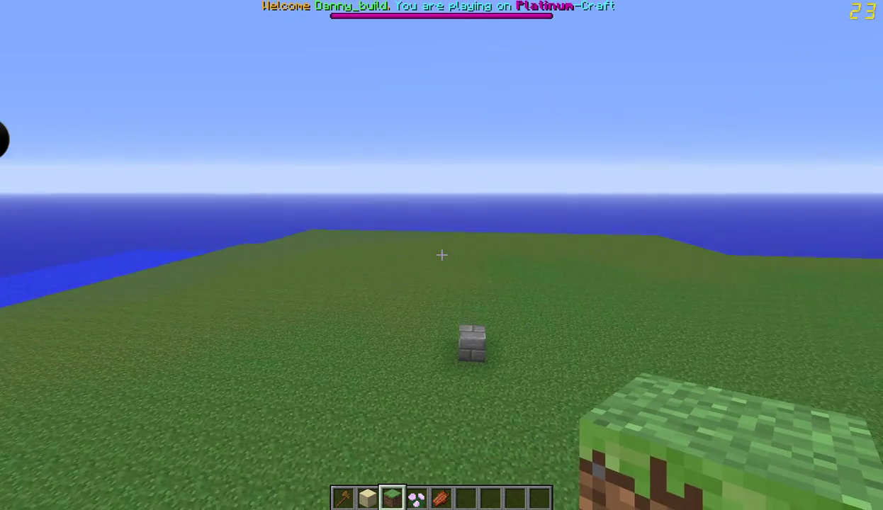
{"action": "key", "text": "w"}
{"action": "key", "text": "shift"}
{"action": "key", "text": "space"}
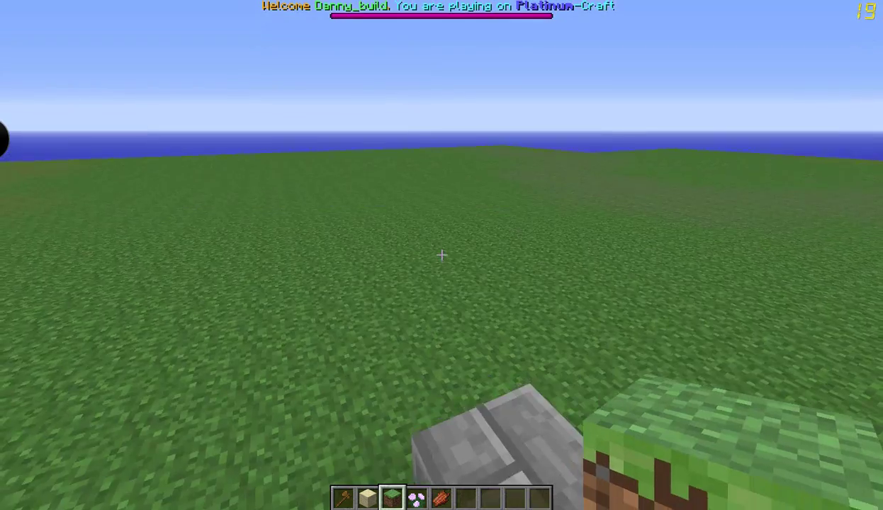
{"action": "key", "text": "shift"}
{"action": "key", "text": "space"}
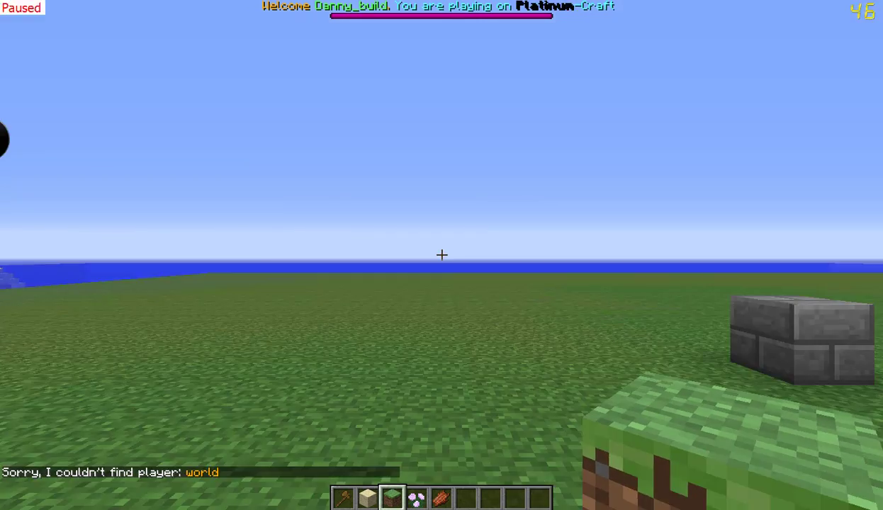
{"action": "key", "text": "w"}
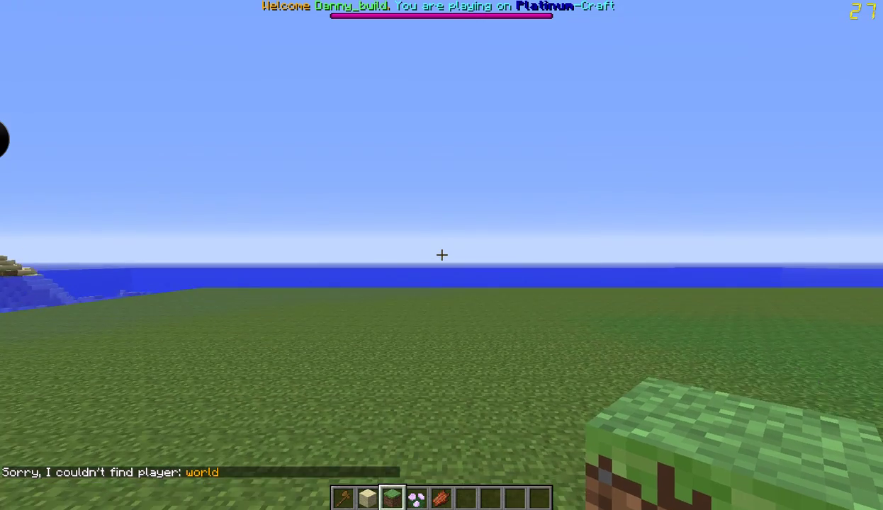
{"action": "key", "text": "w"}
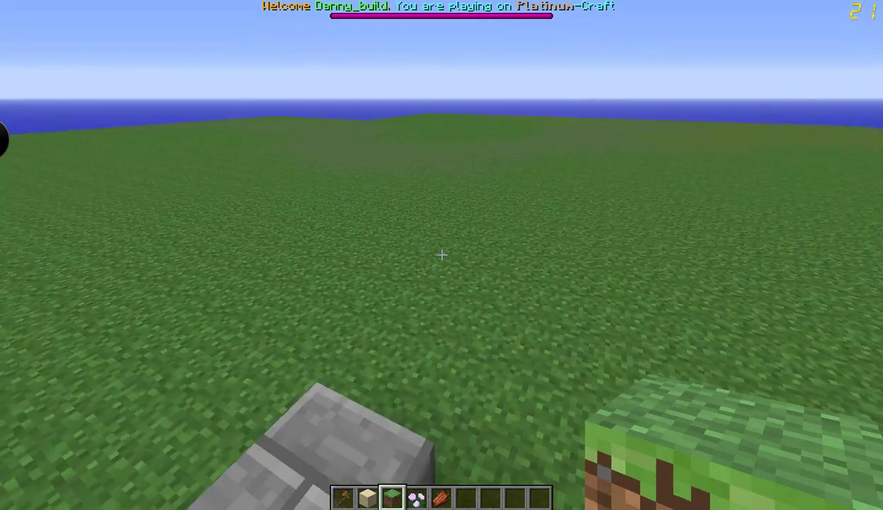
Try the hub alias from the smp world by running /hub
{"action": "key", "text": "slash"}
{"action": "key", "text": "Escape"}
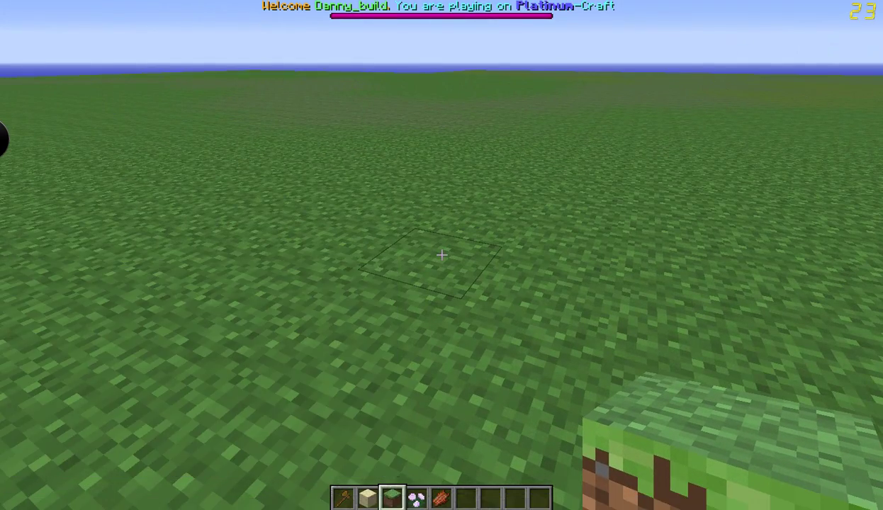
{"action": "key", "text": "slash"}
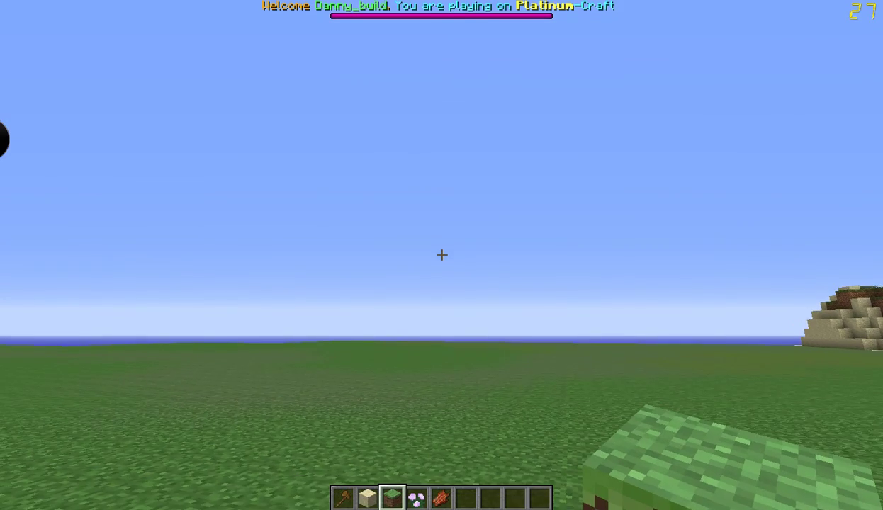
{"action": "key", "text": "slash"}
{"action": "type", "text": "hub"}
{"action": "key", "text": "Return"}
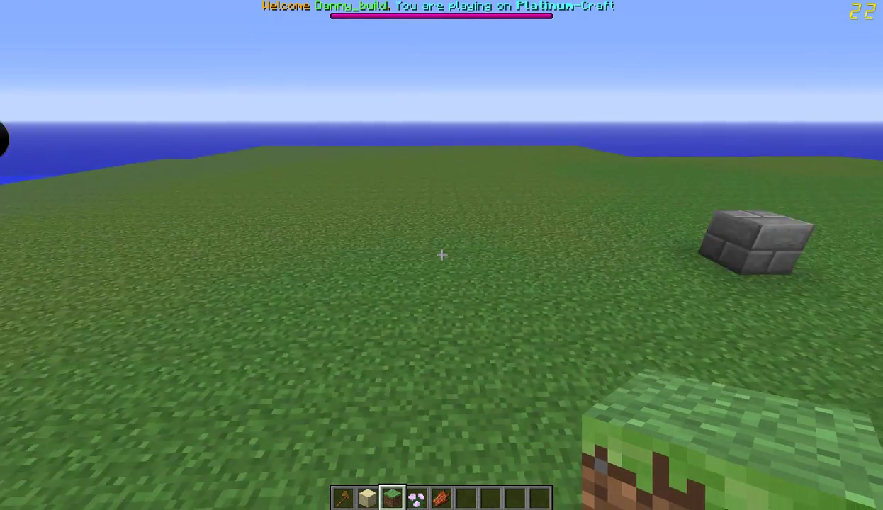
Compose a multiple-command alias named server with /mvtp world as its first command, using /sa multiple
{"action": "key", "text": "slash"}
{"action": "scroll", "coordinate": [200, 364], "scroll_direction": "up", "scroll_amount": 1}
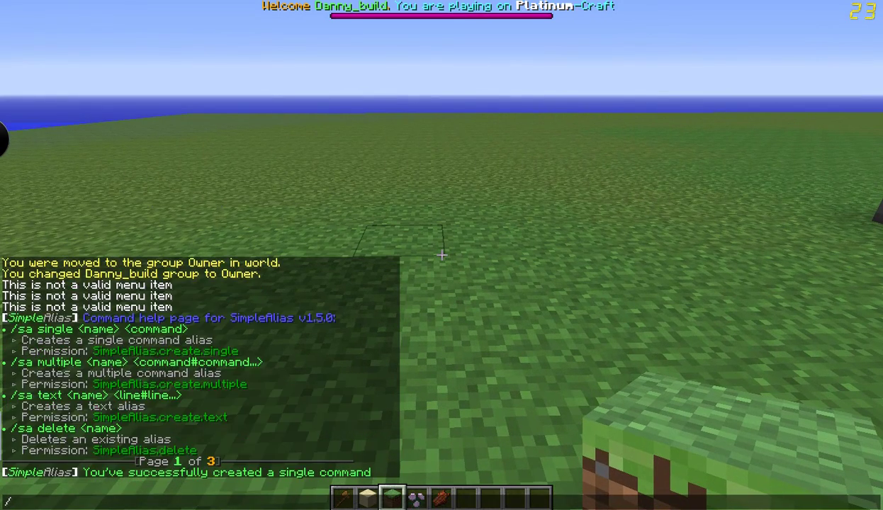
{"action": "scroll", "coordinate": [200, 365], "scroll_direction": "down", "scroll_amount": 1}
{"action": "type", "text": "sa mult"}
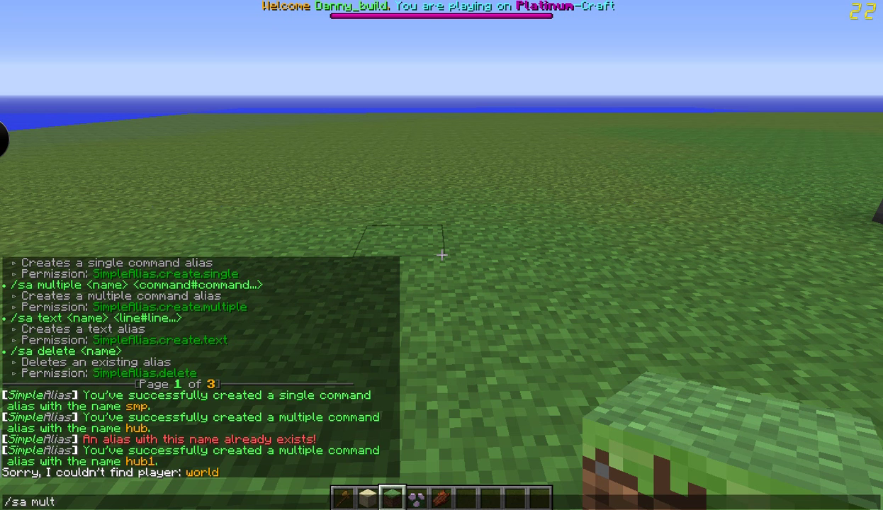
{"action": "type", "text": "iple "}
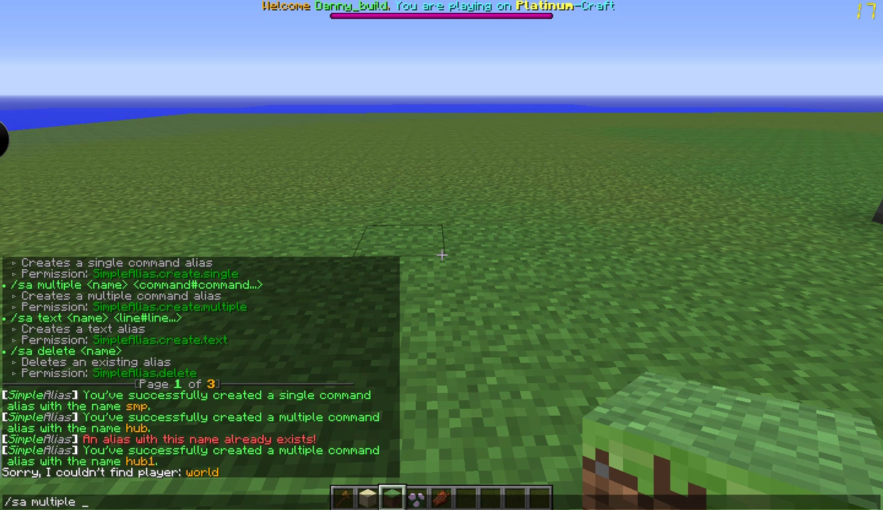
{"action": "type", "text": "h"}
{"action": "key", "text": "BackSpace"}
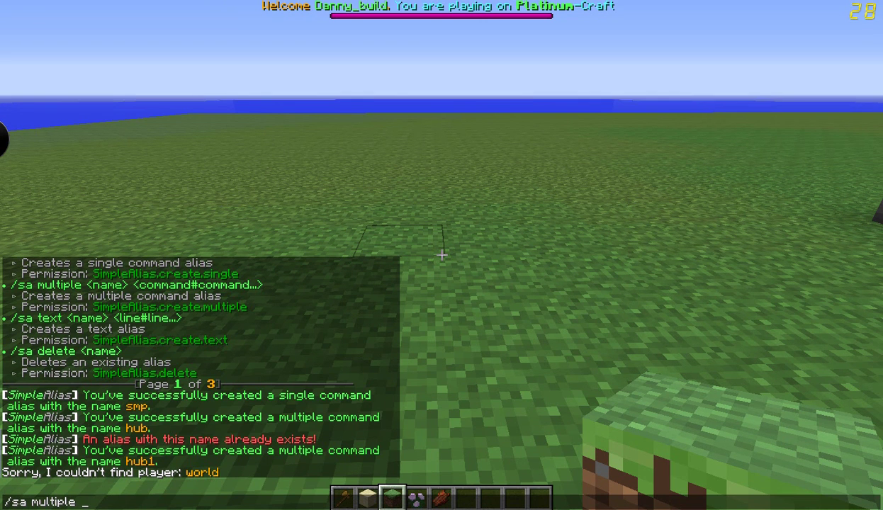
{"action": "type", "text": "server "}
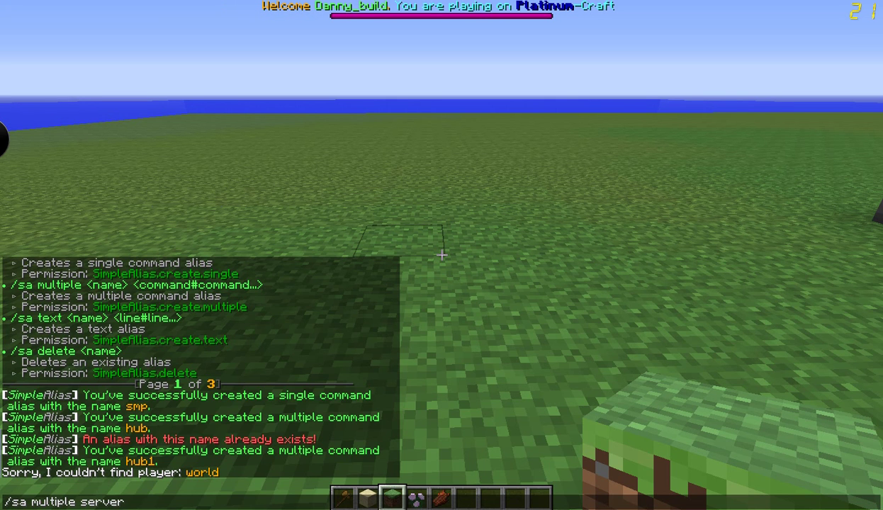
{"action": "type", "text": "/"}
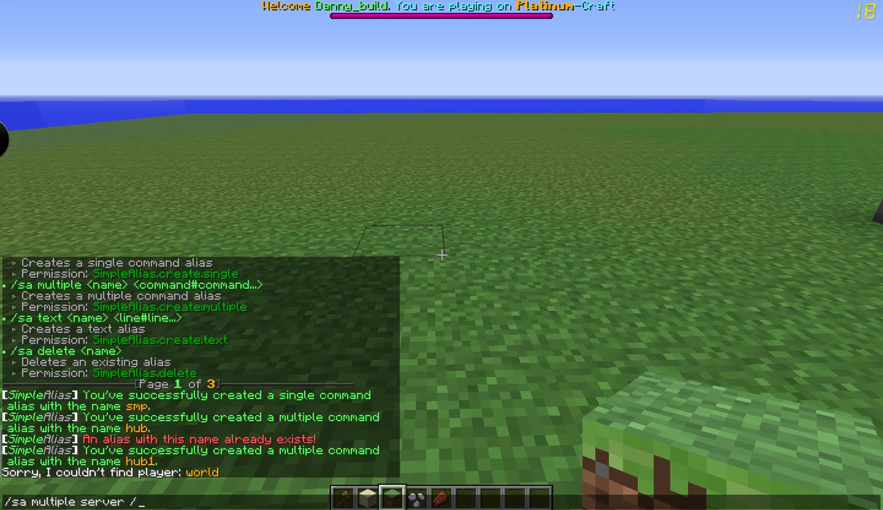
{"action": "type", "text": "mvtp wor"}
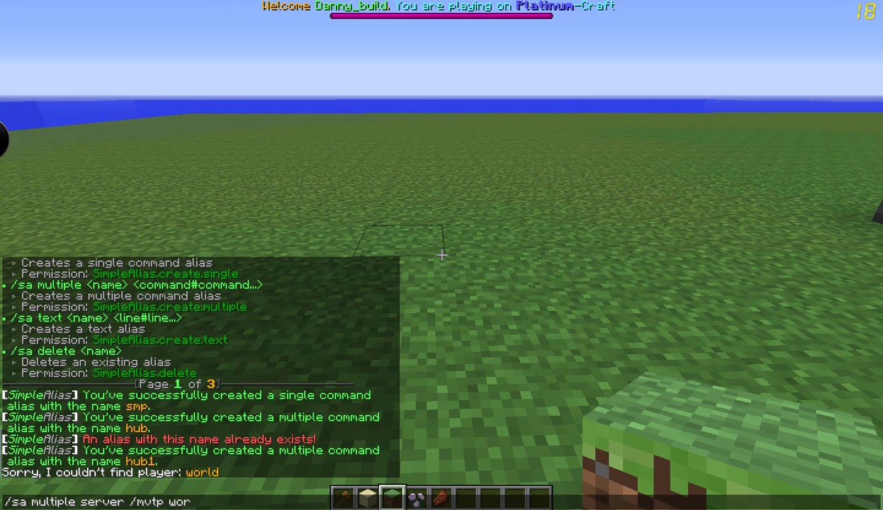
{"action": "type", "text": "ld"}
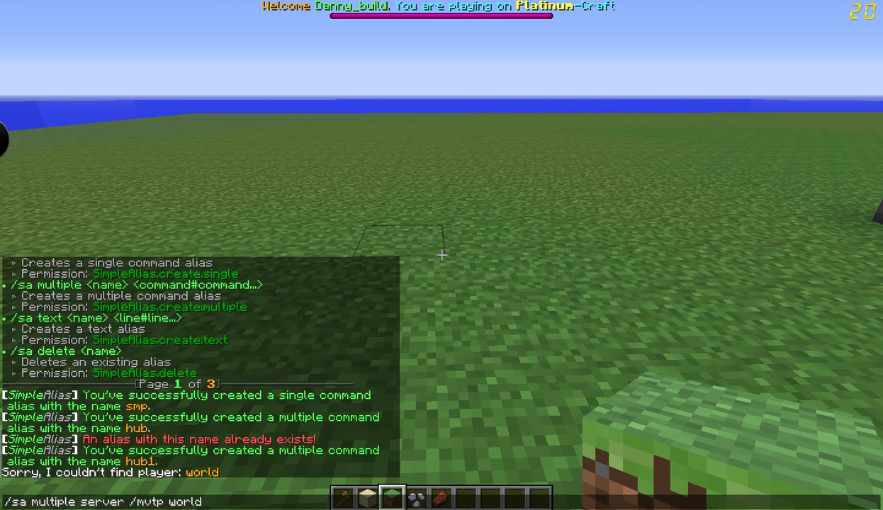
Add /menu open server as the alias's second command, separated by #, and submit the command to create it
{"action": "key", "text": "BackSpace"}
{"action": "type", "text": "#"}
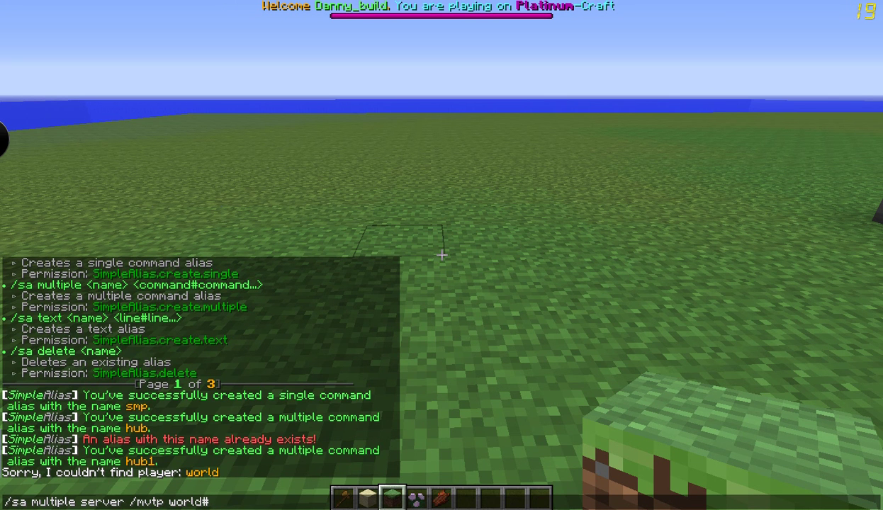
{"action": "type", "text": "/m"}
{"action": "key", "text": "BackSpace"}
{"action": "type", "text": "e"}
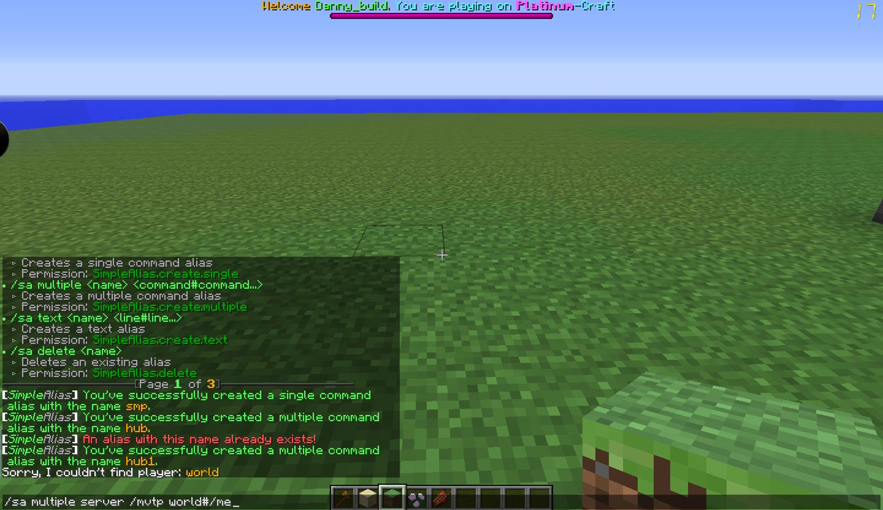
{"action": "type", "text": "nu o"}
{"action": "key", "text": "BackSpace"}
{"action": "type", "text": "open"}
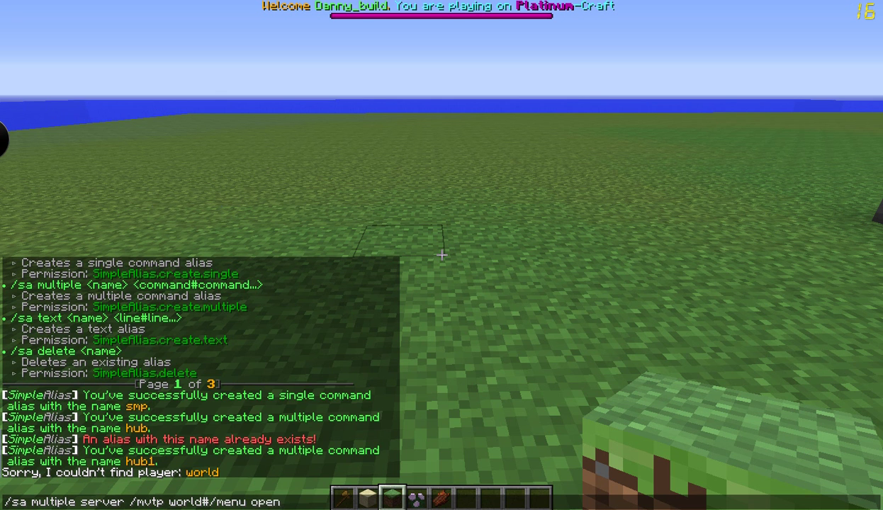
{"action": "type", "text": " server"}
{"action": "key", "text": "Return"}
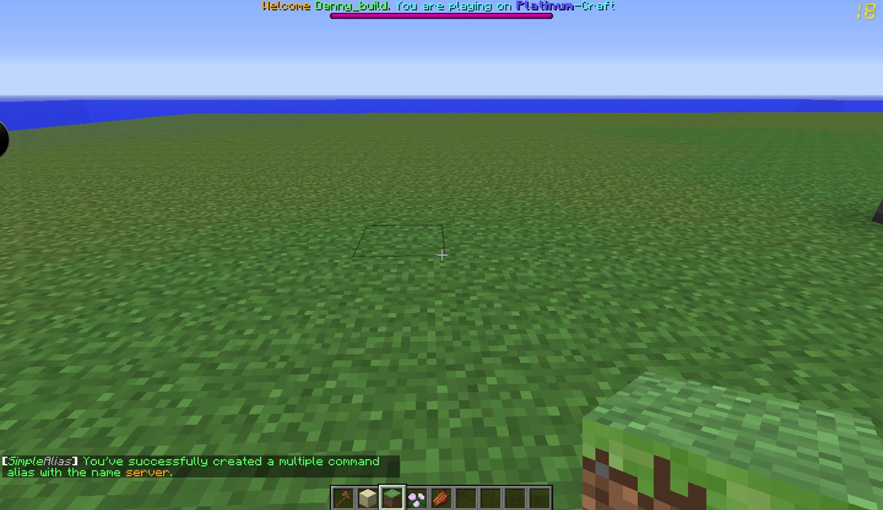
Test the new alias by running /server, and dismiss the server selector by choosing an empty slot
{"action": "type", "text": "/ser"}
{"action": "key", "text": "BackSpace"}
{"action": "type", "text": "er"}
{"action": "key", "text": "BackSpace"}
{"action": "key", "text": "BackSpace"}
{"action": "key", "text": "BackSpace"}
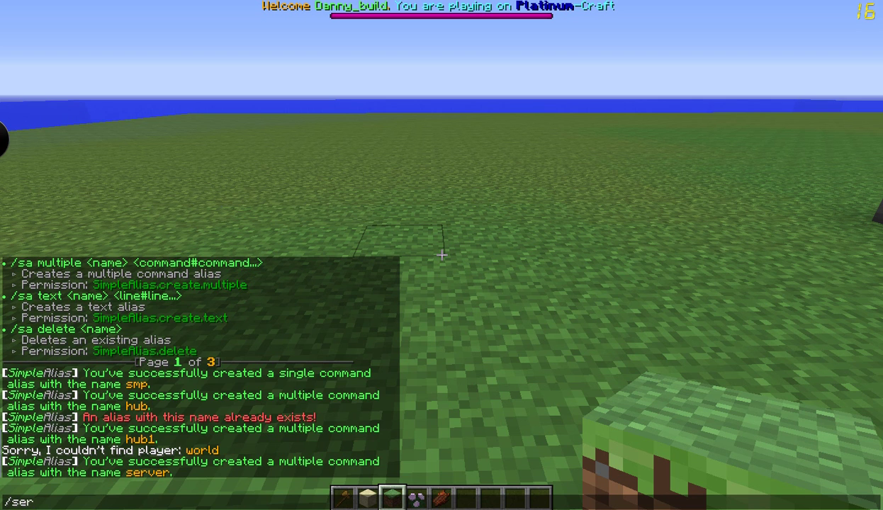
{"action": "type", "text": "rver"}
{"action": "key", "text": "Return"}
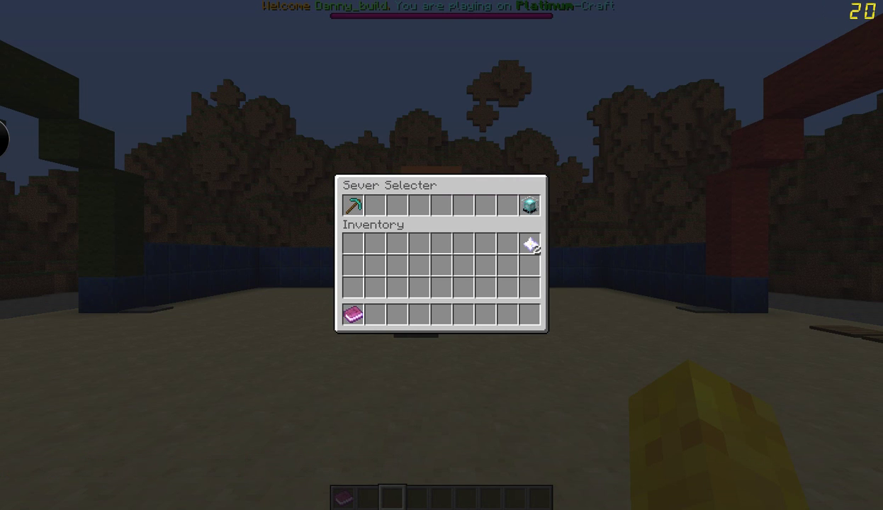
{"action": "left_click", "coordinate": [418, 205]}
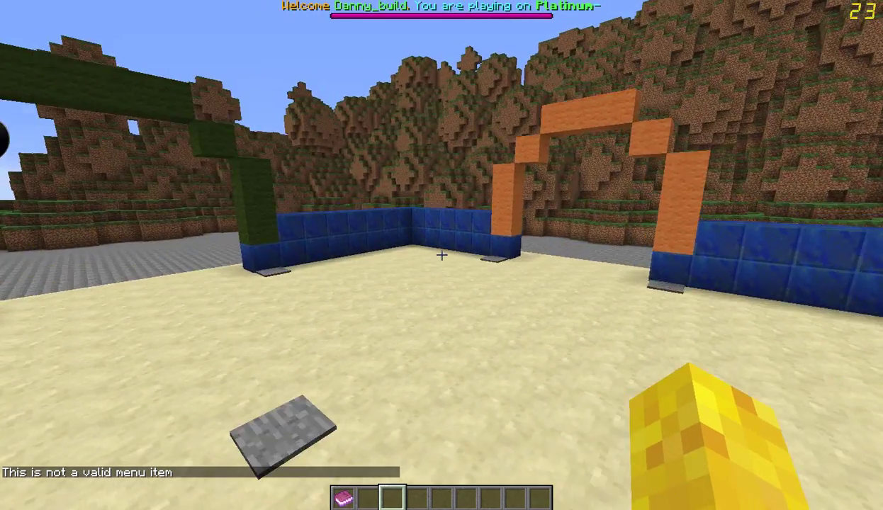
Delete the hub and hub1 aliases with /sa delete hub and /sa delete hub1
{"action": "type", "text": "/sa"}
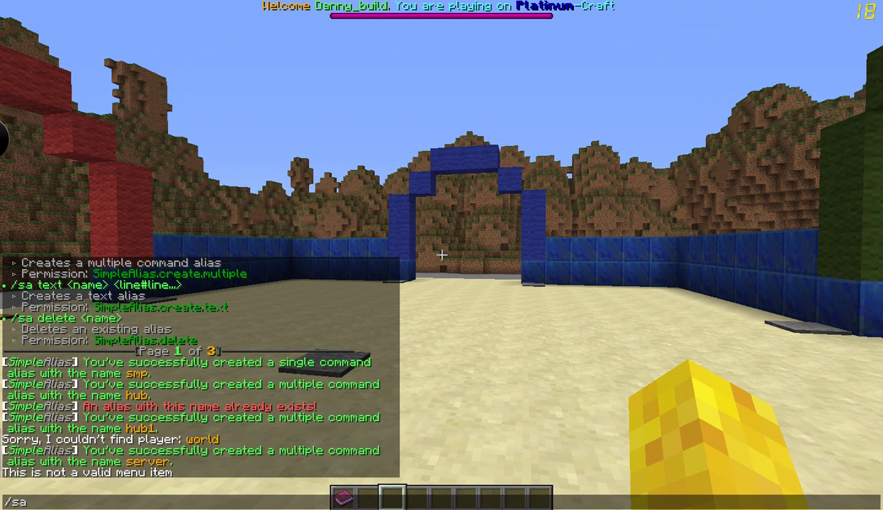
{"action": "type", "text": " del"}
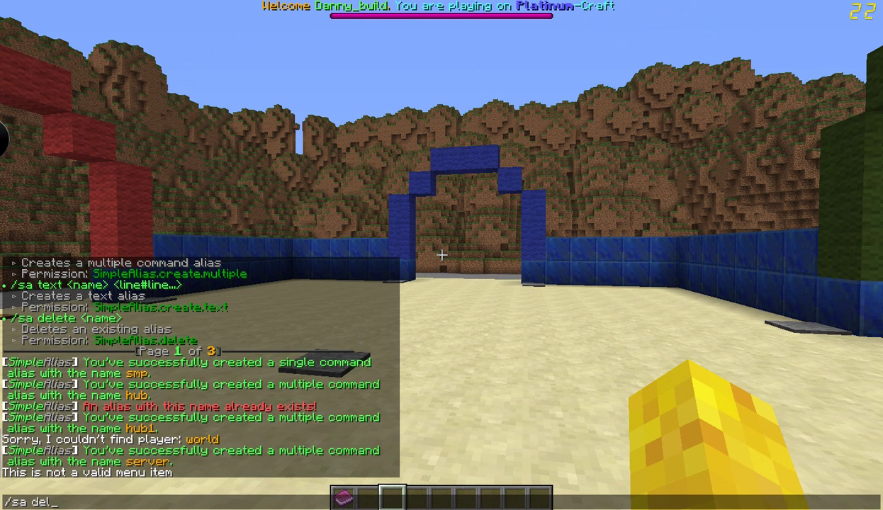
{"action": "type", "text": "te"}
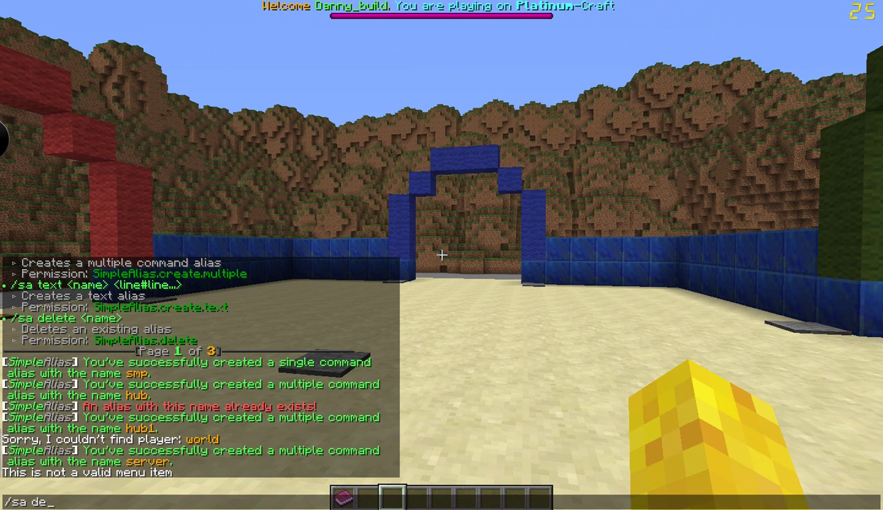
{"action": "type", "text": "lete hub"}
{"action": "key", "text": "Return"}
{"action": "key", "text": "t"}
{"action": "key", "text": "Up"}
{"action": "type", "text": "1"}
{"action": "key", "text": "Return"}
Delete the server alias with /sa delete server
{"action": "key", "text": "t"}
{"action": "key", "text": "Up"}
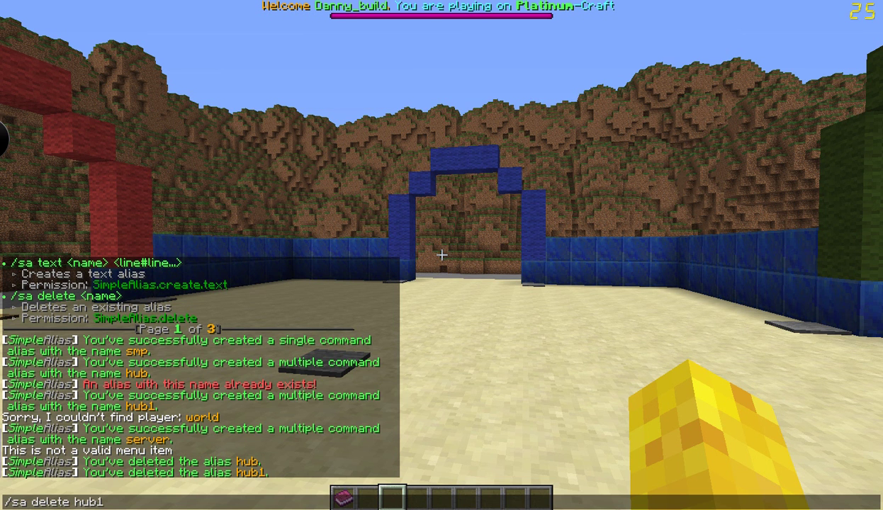
{"action": "type", "text": "ser"}
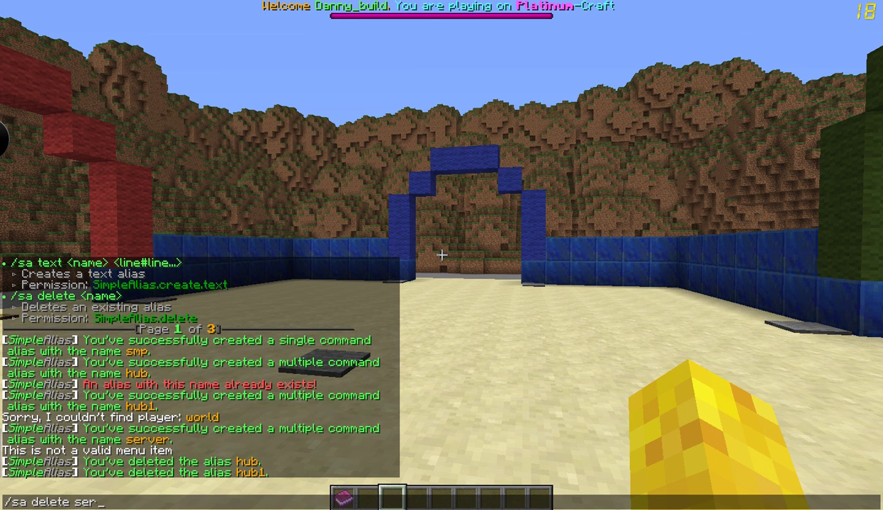
{"action": "type", "text": "ver"}
{"action": "key", "text": "Return"}
{"action": "key", "text": "w"}
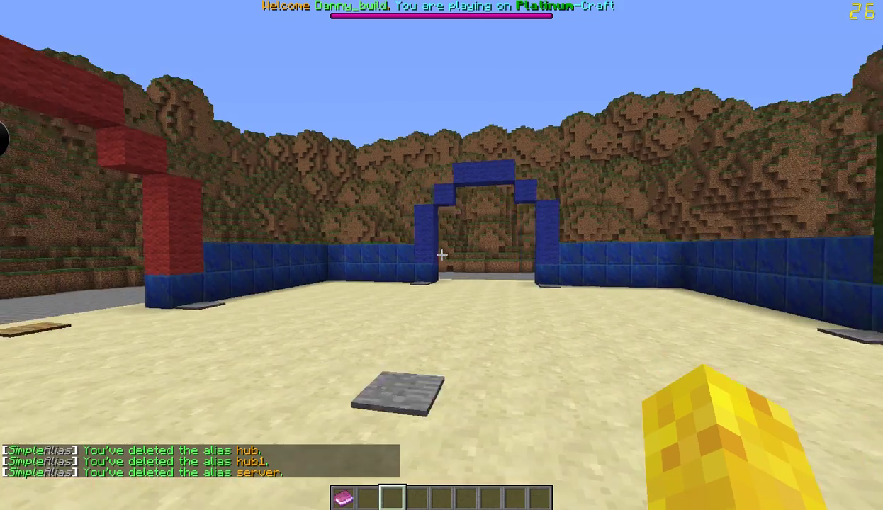
{"action": "key", "text": "w"}
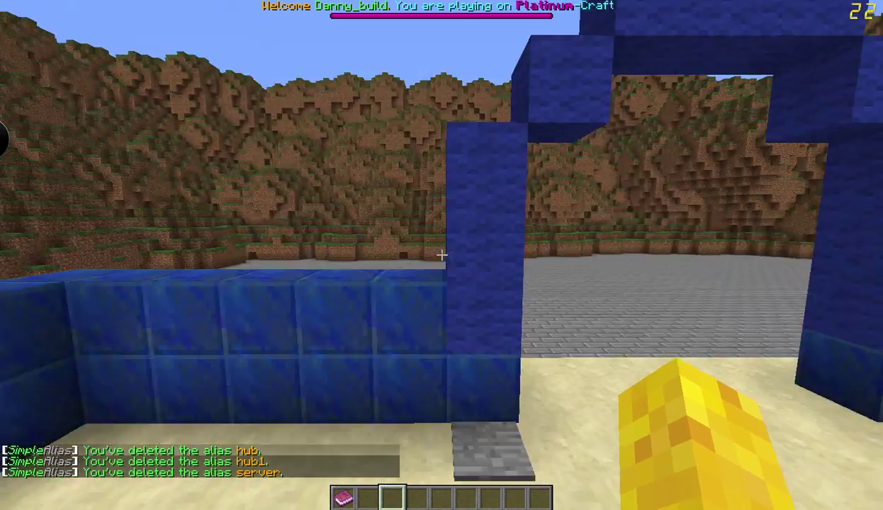
{"action": "key", "text": "w"}
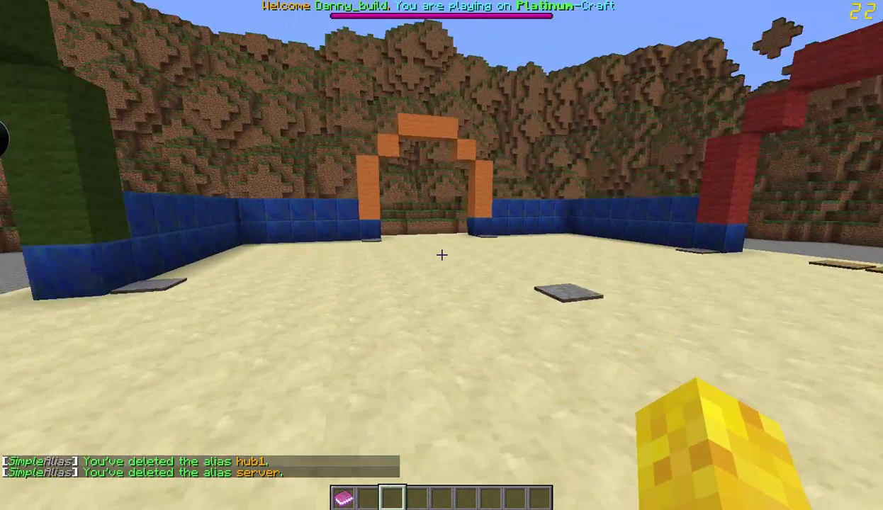
Switch to the SimpleAlias aliases folder in File Explorer and open smp.yml in Notepad++
{"action": "key", "text": "e"}
{"action": "key", "text": "alt+Tab"}
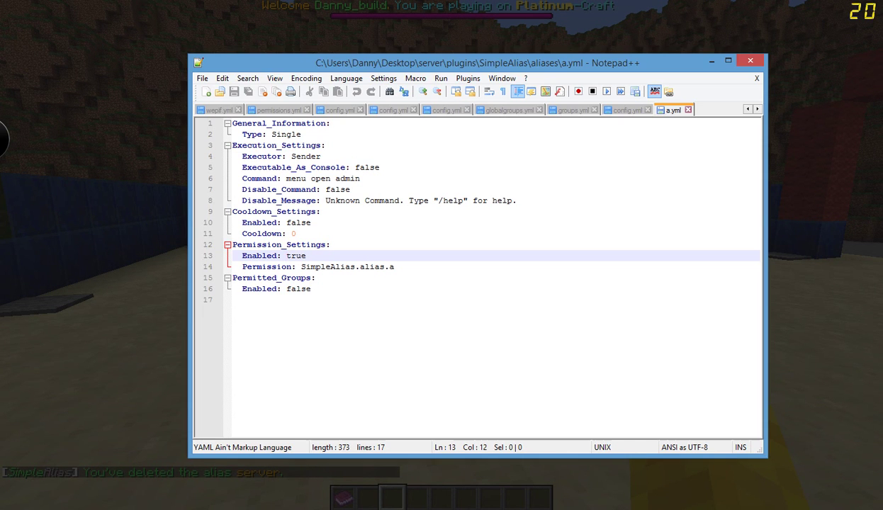
{"action": "key", "text": "alt+F4"}
{"action": "key", "text": "alt+Tab"}
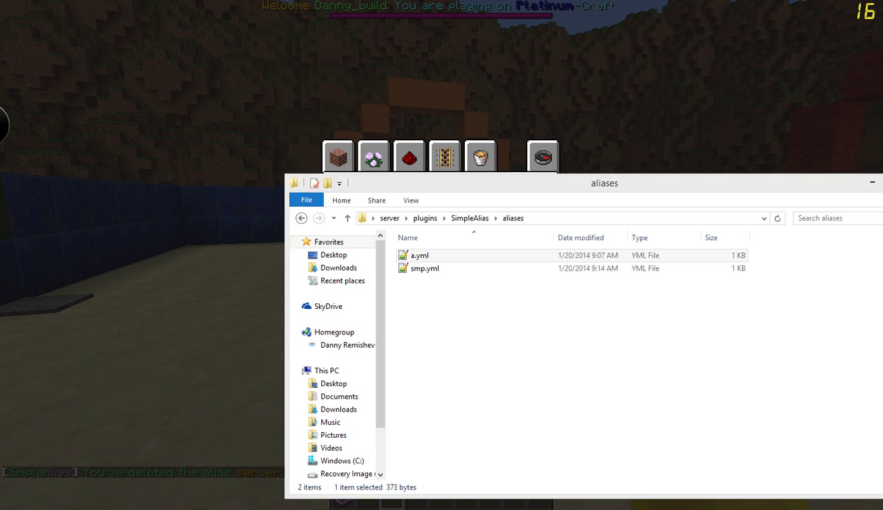
{"action": "double_click", "coordinate": [484, 267]}
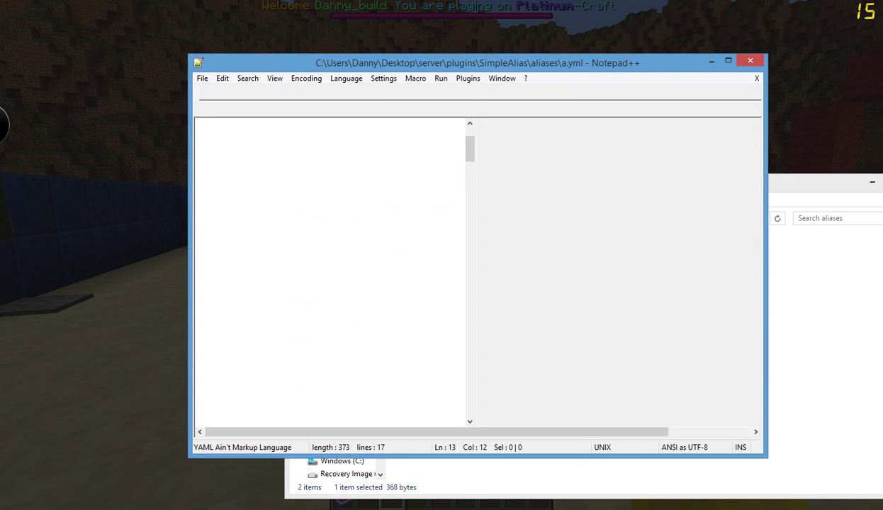
Examine the Executor, Executable_As_Console and Command entries under Execution_Settings in smp.yml
{"action": "left_click_drag", "start_coordinate": [315, 124], "coordinate": [319, 134]}
{"action": "double_click", "coordinate": [315, 134]}
{"action": "left_click", "coordinate": [321, 157]}
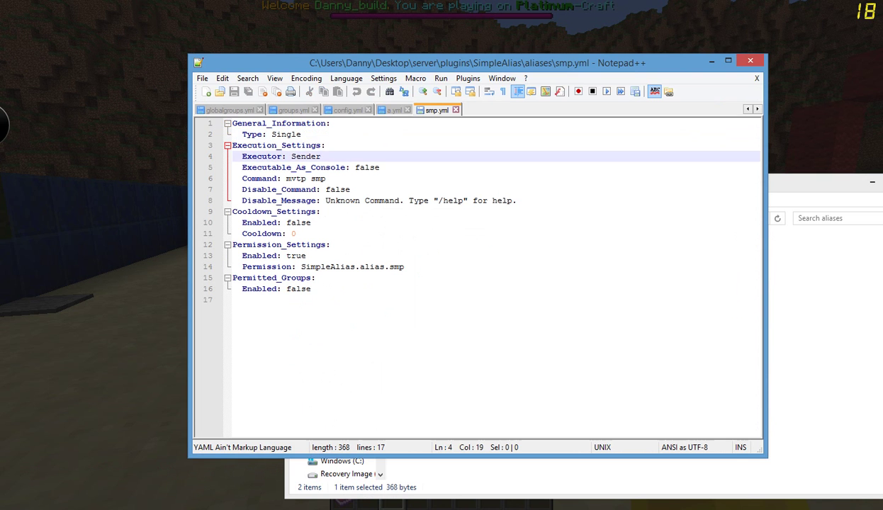
{"action": "left_click_drag", "start_coordinate": [321, 156], "coordinate": [296, 156]}
{"action": "left_click", "coordinate": [321, 157]}
{"action": "left_click_drag", "start_coordinate": [360, 168], "coordinate": [380, 167]}
{"action": "left_click_drag", "start_coordinate": [327, 178], "coordinate": [286, 180]}
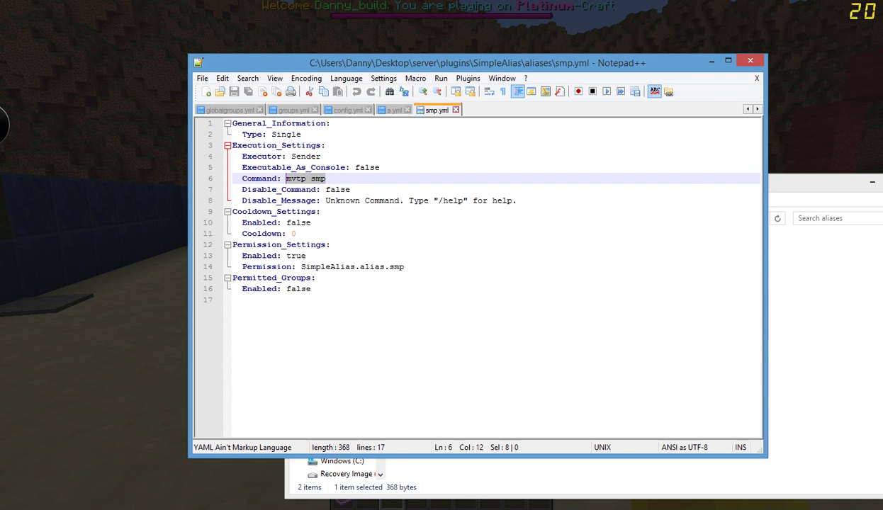
{"action": "left_click", "coordinate": [381, 168]}
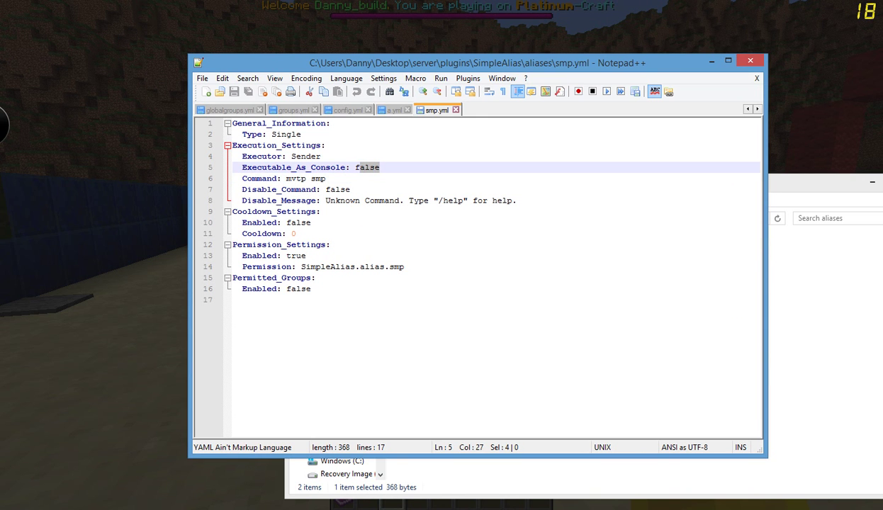
{"action": "key", "text": "shift+Left"}
Set Enabled to false under Permission_Settings in smp.yml
{"action": "left_click_drag", "start_coordinate": [315, 246], "coordinate": [316, 253]}
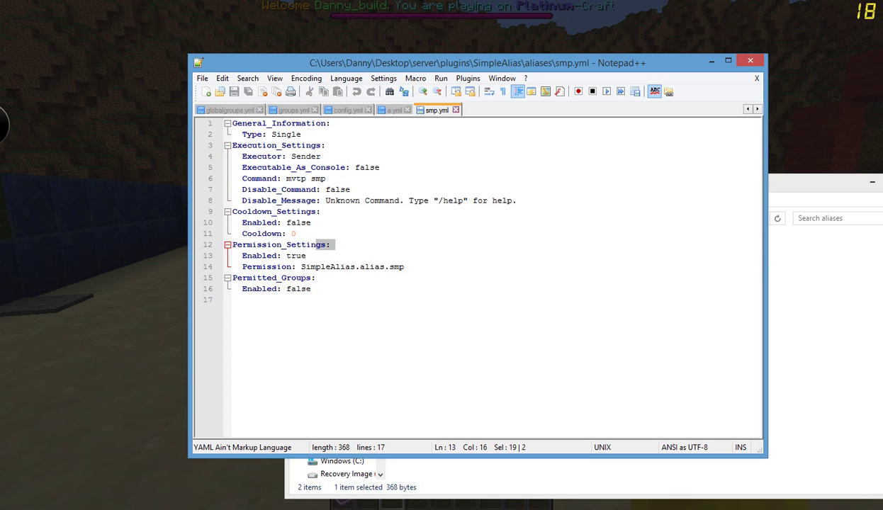
{"action": "left_click", "coordinate": [316, 255]}
{"action": "key", "text": "shift+Left"}
{"action": "key", "text": "shift+Left"}
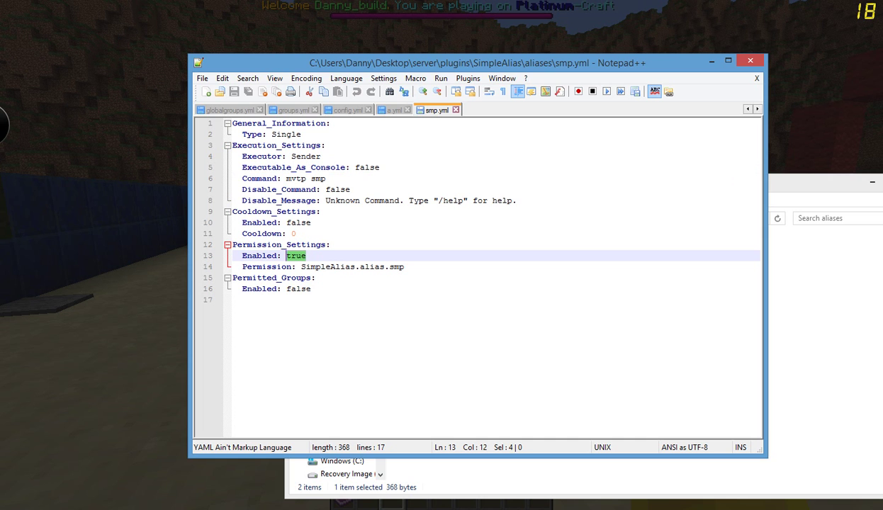
{"action": "type", "text": "fals"}
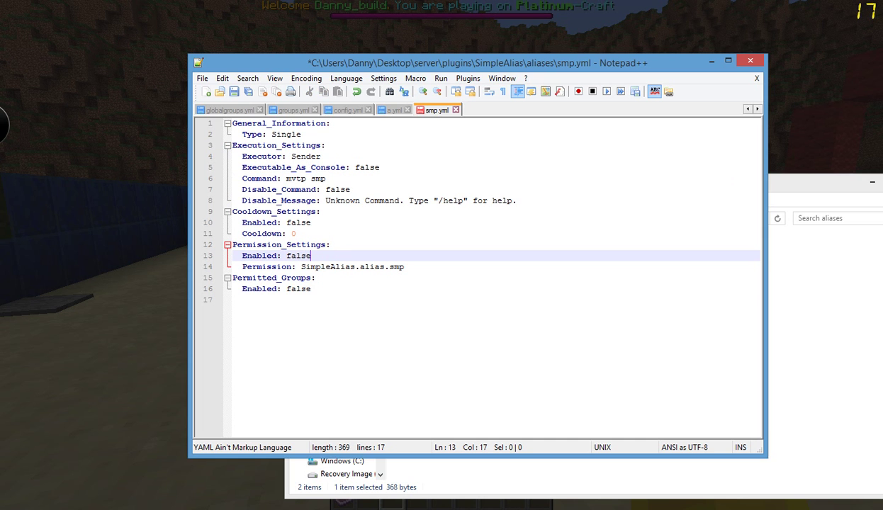
Review the edited Enabled entry and the Permission node, as well as the Executable_As_Console and Executor entries
{"action": "key", "text": "shift+Left"}
{"action": "key", "text": "shift+Left"}
{"action": "key", "text": "shift+Left"}
{"action": "key", "text": "shift+Left"}
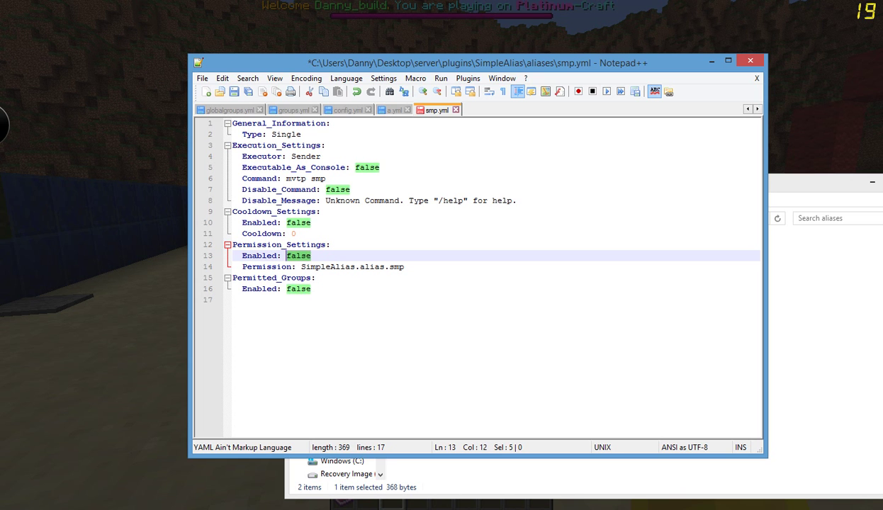
{"action": "left_click", "coordinate": [287, 256]}
{"action": "left_click_drag", "start_coordinate": [340, 267], "coordinate": [394, 267]}
{"action": "double_click", "coordinate": [403, 267]}
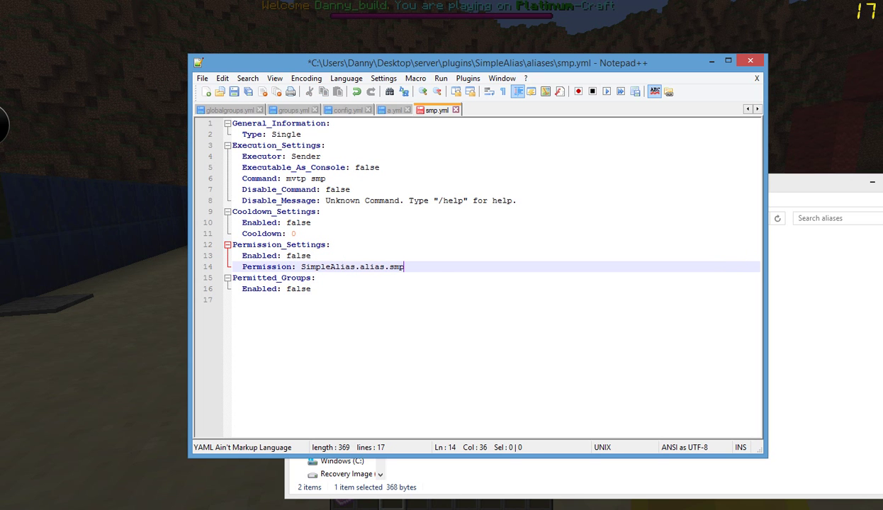
{"action": "left_click", "coordinate": [404, 267]}
{"action": "right_click", "coordinate": [283, 242]}
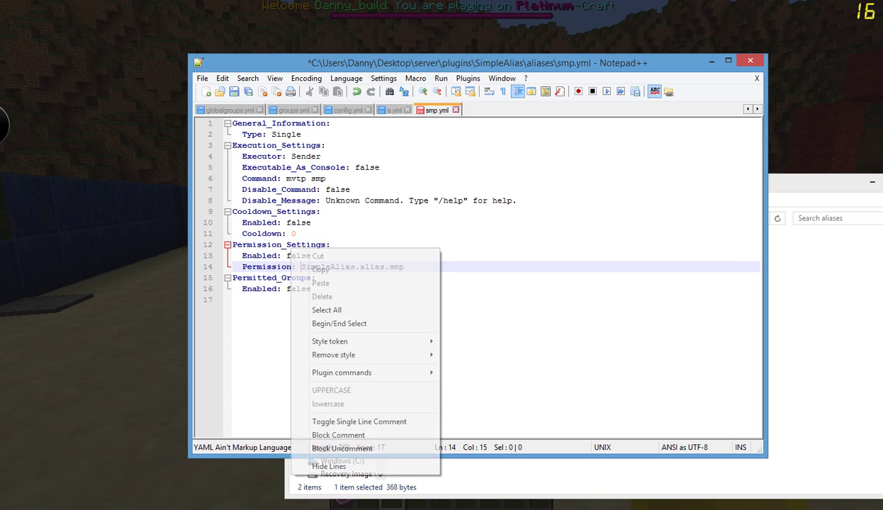
{"action": "left_click", "coordinate": [311, 222]}
{"action": "left_click_drag", "start_coordinate": [369, 167], "coordinate": [375, 168]}
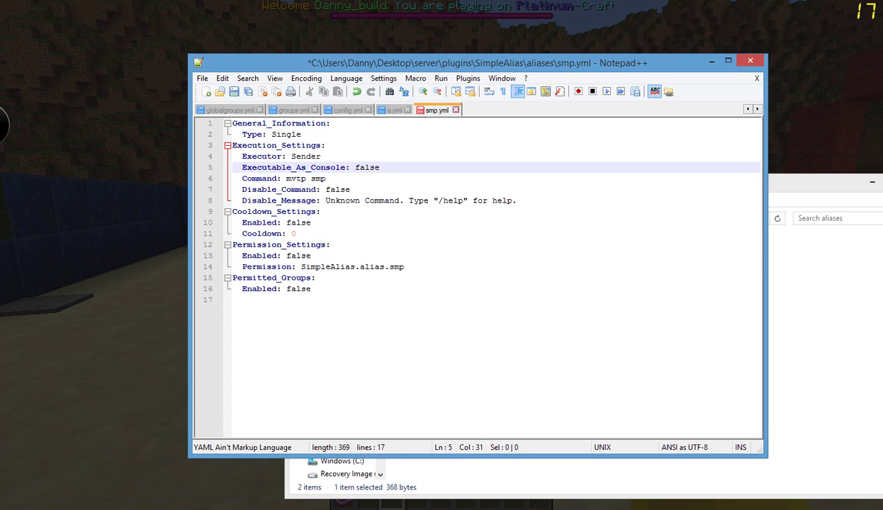
{"action": "left_click", "coordinate": [321, 156]}
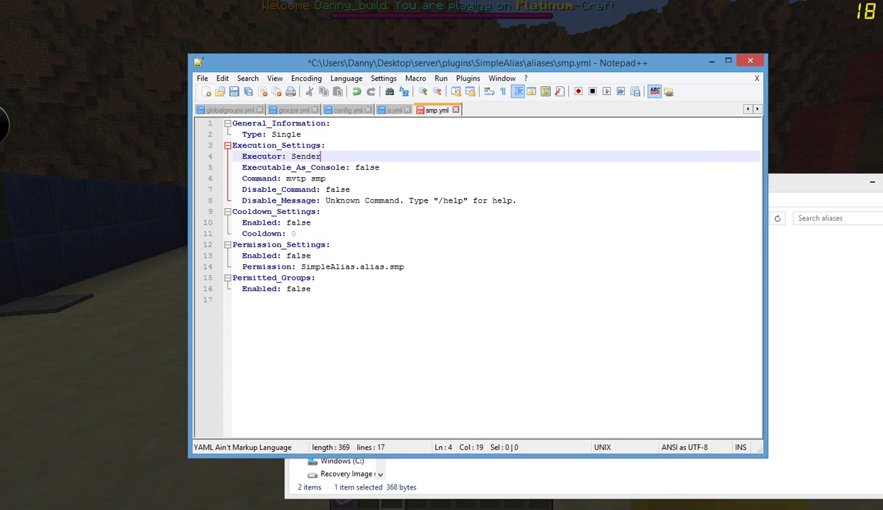
Save smp.yml, close Notepad++ and switch back to Minecraft
{"action": "key", "text": "ctrl+s"}
{"action": "left_click", "coordinate": [750, 61]}
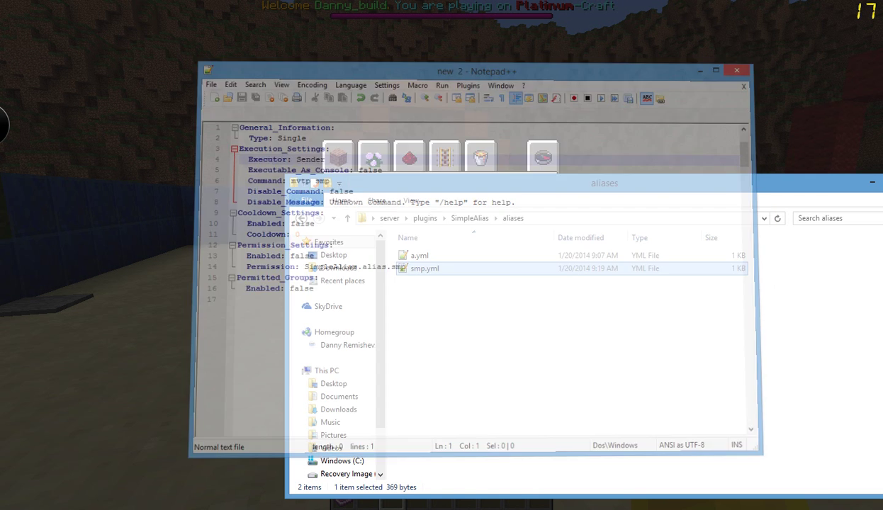
{"action": "left_click_drag", "start_coordinate": [736, 174], "coordinate": [736, 131]}
{"action": "key", "text": "alt+Tab"}
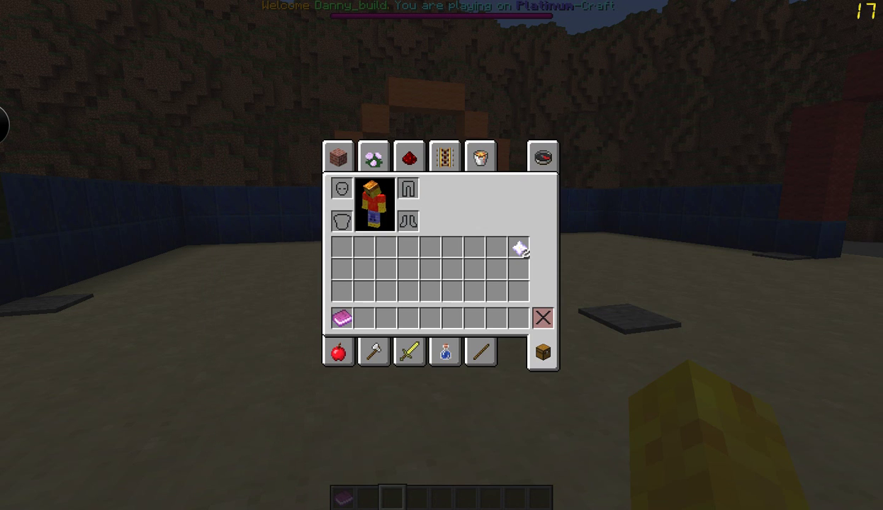
Close the inventory and reload the SimpleAlias plugin with /sa reload
{"action": "key", "text": "Escape"}
{"action": "type", "text": "/sa reload"}
{"action": "key", "text": "Return"}
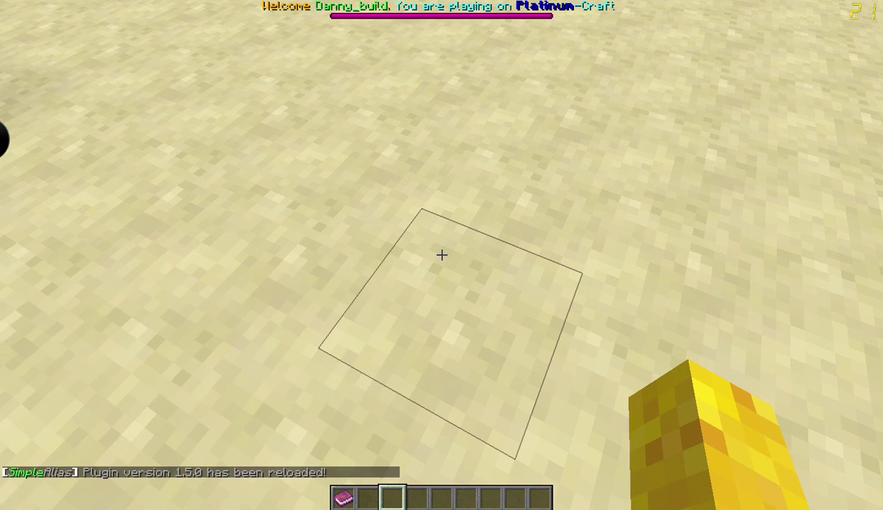
Open the Admin Cmd menu with /ac and change the own player's group to Member, entering the player name when asked
{"action": "key", "text": "w"}
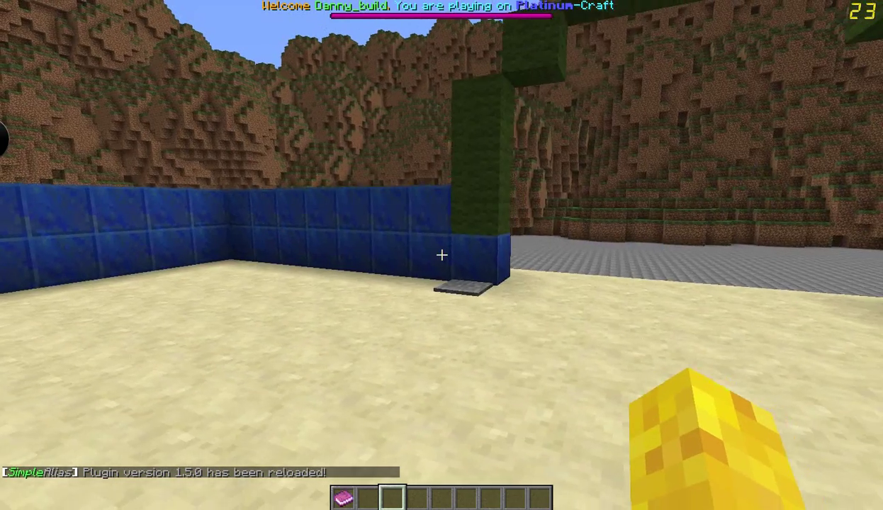
{"action": "key", "text": "slash"}
{"action": "type", "text": "ac"}
{"action": "key", "text": "Return"}
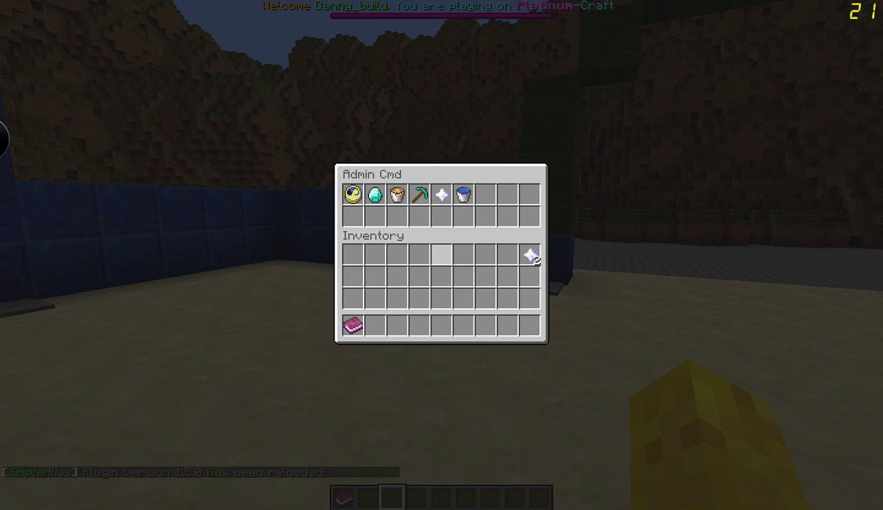
{"action": "left_click", "coordinate": [439, 191]}
{"action": "left_click", "coordinate": [463, 206]}
{"action": "left_click", "coordinate": [352, 204]}
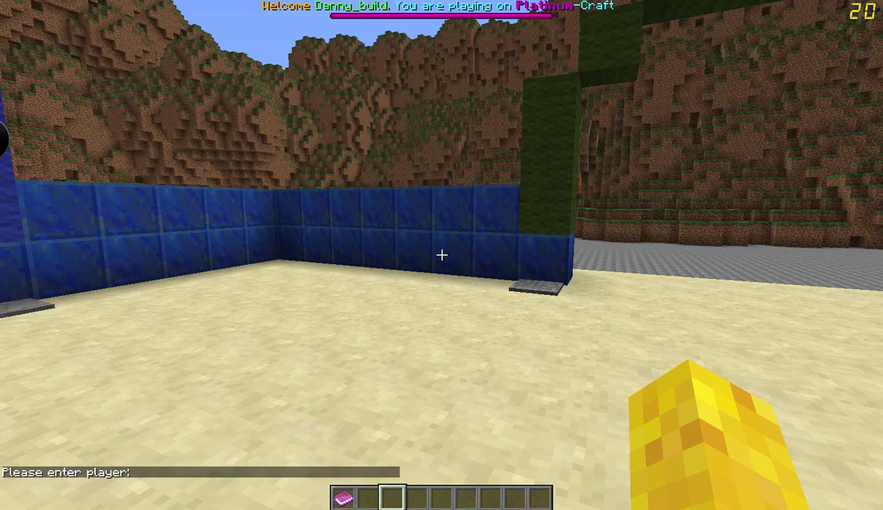
{"action": "type", "text": "t"}
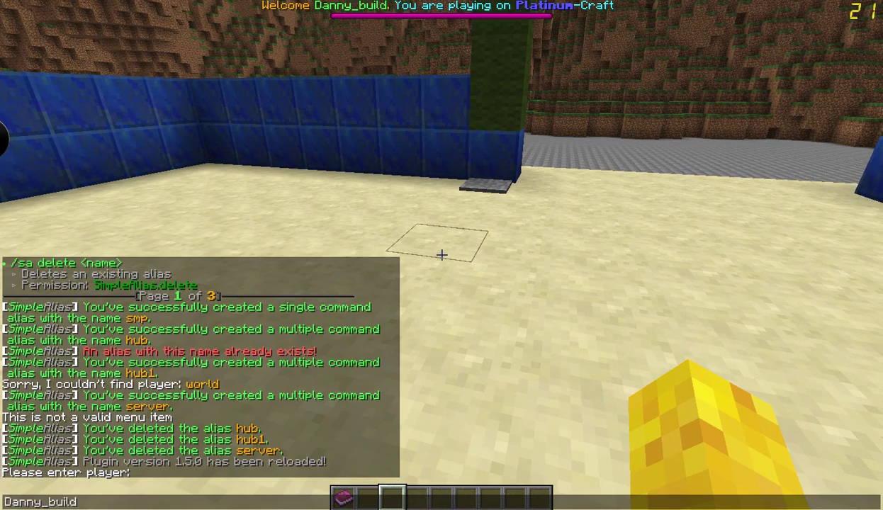
{"action": "type", "text": "Danny_build"}
{"action": "key", "text": "Return"}
{"action": "key", "text": "s"}
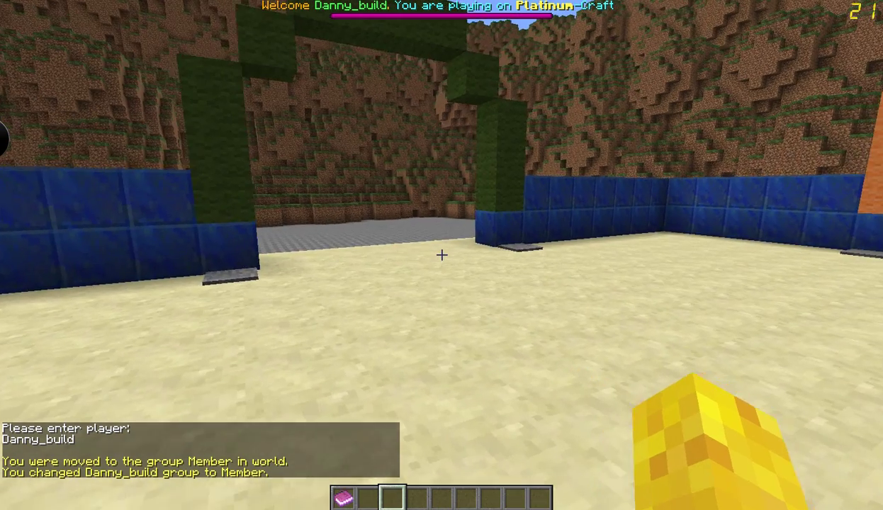
Remove the own player's operator status with /deop and the player name
{"action": "key", "text": "w"}
{"action": "key", "text": "slash"}
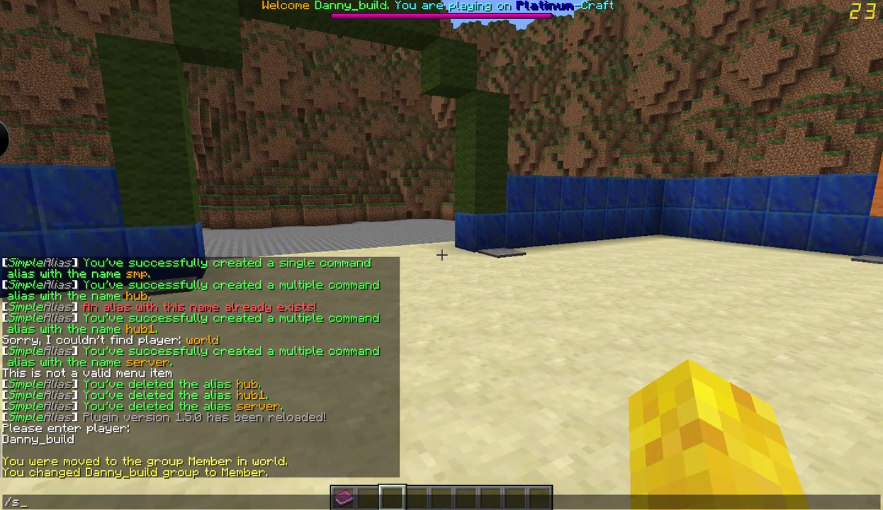
{"action": "type", "text": "smp"}
{"action": "key", "text": "Return"}
{"action": "key", "text": "slash"}
{"action": "type", "text": "deop"}
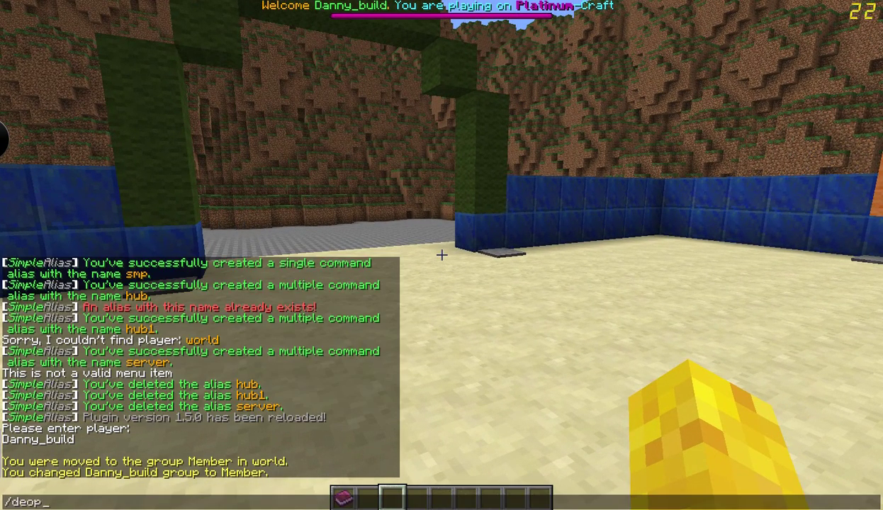
{"action": "type", "text": " sDanny_build"}
{"action": "key", "text": "Return"}
Try to run the smp alias in capital letters as /SMP
{"action": "key", "text": "slash"}
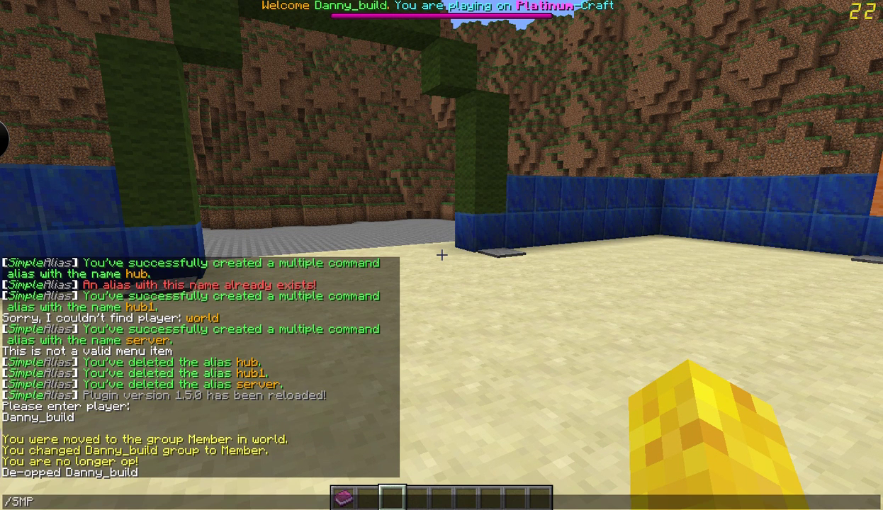
{"action": "type", "text": "SMP"}
{"action": "key", "text": "Return"}
Run the alias in lowercase as /smp to teleport to the smp world, and walk around there
{"action": "key", "text": "slash"}
{"action": "type", "text": "SMP"}
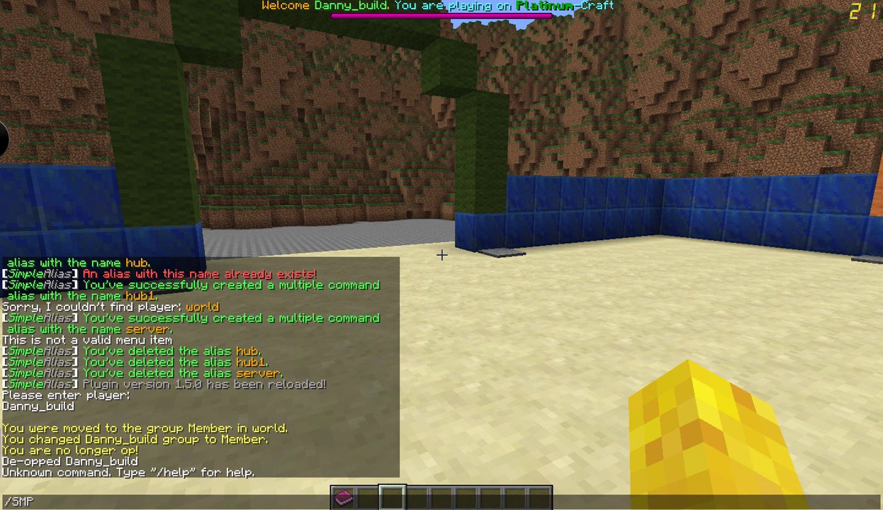
{"action": "key", "text": "BackSpace"}
{"action": "key", "text": "BackSpace"}
{"action": "key", "text": "BackSpace"}
{"action": "type", "text": "smp"}
{"action": "key", "text": "Return"}
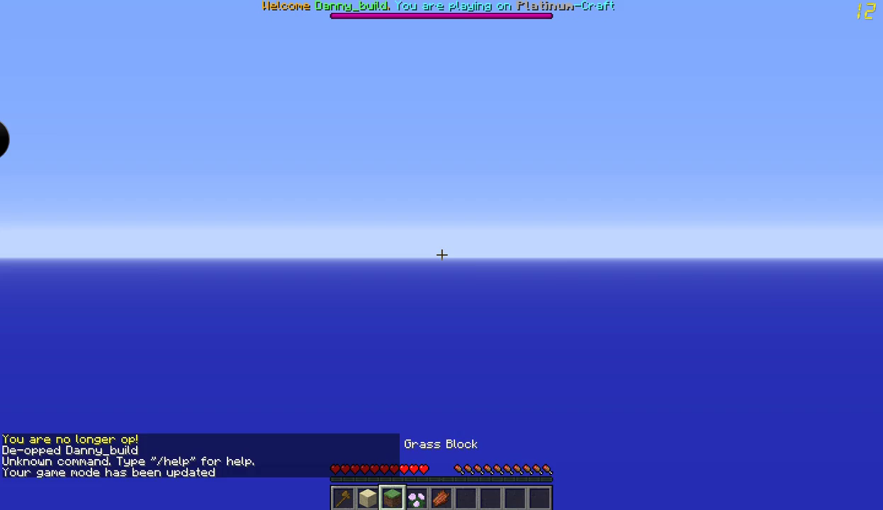
{"action": "key", "text": "w"}
{"action": "key", "text": "space"}
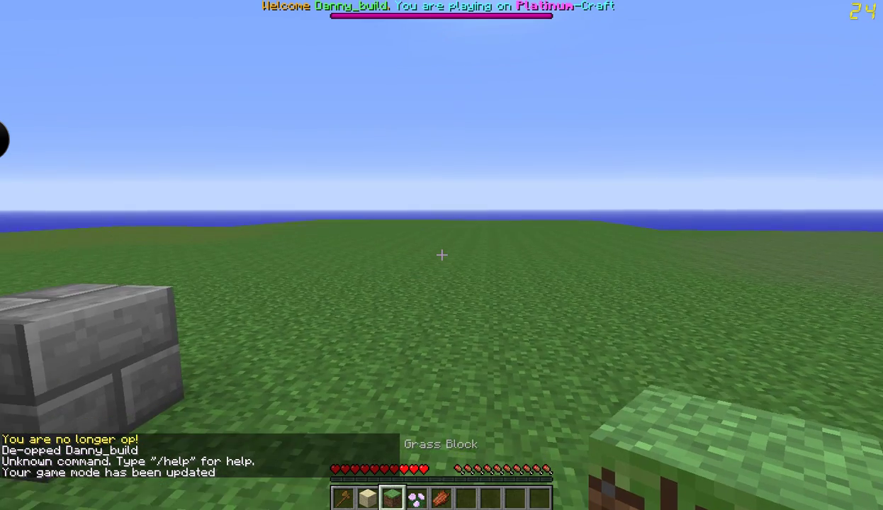
Try to teleport to another world directly with the /mvtp command as a regular member
{"action": "type", "text": "/mvtp worl"}
{"action": "key", "text": "Return"}
{"action": "key", "text": "slash"}
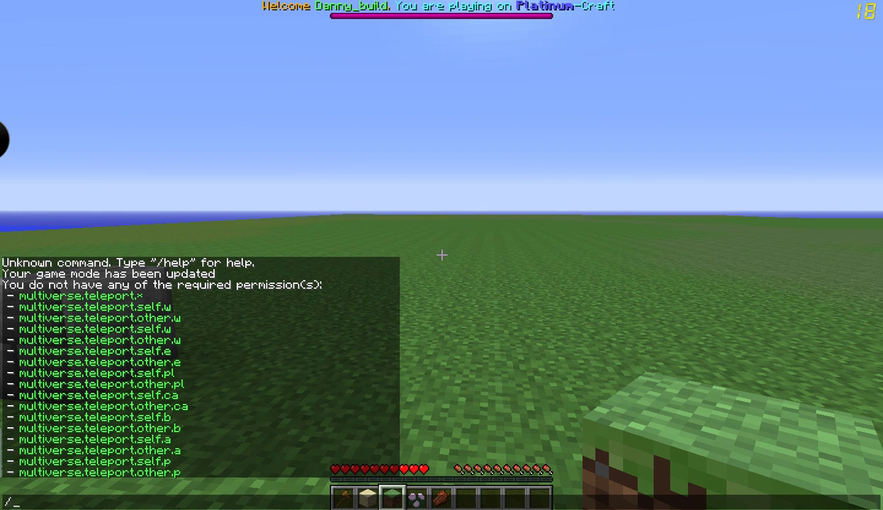